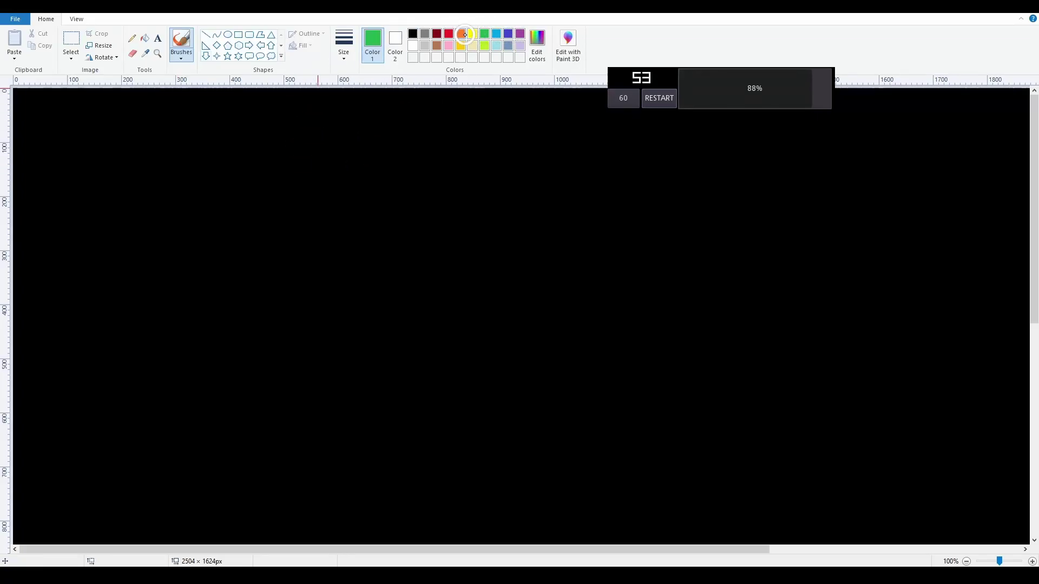
Draw a yellow bracket under the countdown timer and switch its duration from 15 to 30 seconds
{"action": "mouse_move", "coordinate": [594, 97]}
{"action": "left_mouse_down"}
{"action": "mouse_move", "coordinate": [601, 137]}
{"action": "mouse_move", "coordinate": [828, 138]}
{"action": "mouse_move", "coordinate": [848, 89]}
{"action": "left_mouse_up"}
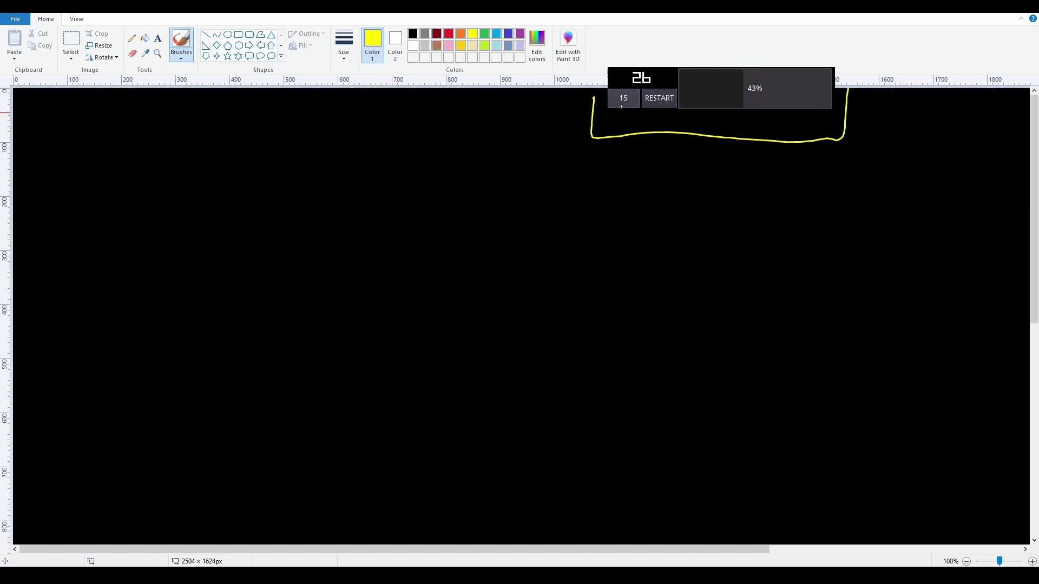
{"action": "left_click", "coordinate": [631, 97]}
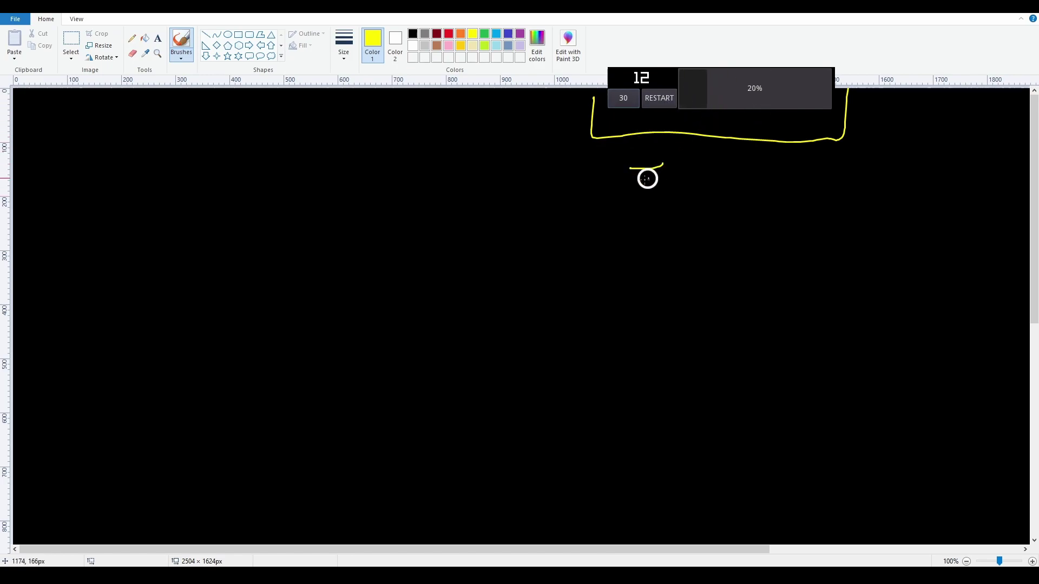
Hand-write 'Time?' in yellow beneath the bracket
{"action": "mouse_move", "coordinate": [648, 167]}
{"action": "left_mouse_down"}
{"action": "mouse_move", "coordinate": [648, 195]}
{"action": "mouse_move", "coordinate": [704, 198]}
{"action": "mouse_move", "coordinate": [719, 179]}
{"action": "mouse_move", "coordinate": [723, 195]}
{"action": "left_mouse_up"}
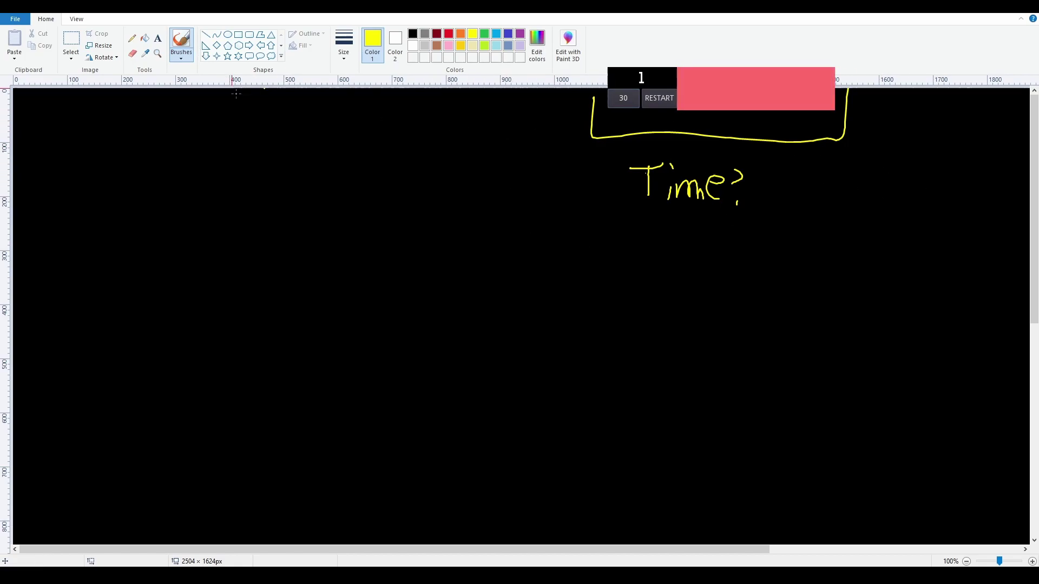
{"action": "left_click", "coordinate": [144, 39]}
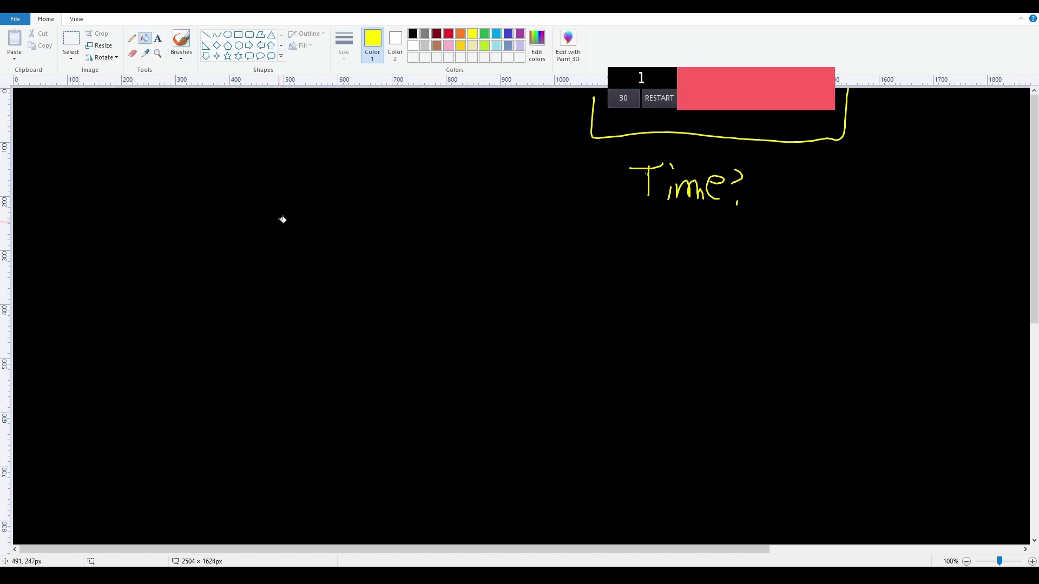
{"action": "right_click", "coordinate": [282, 218]}
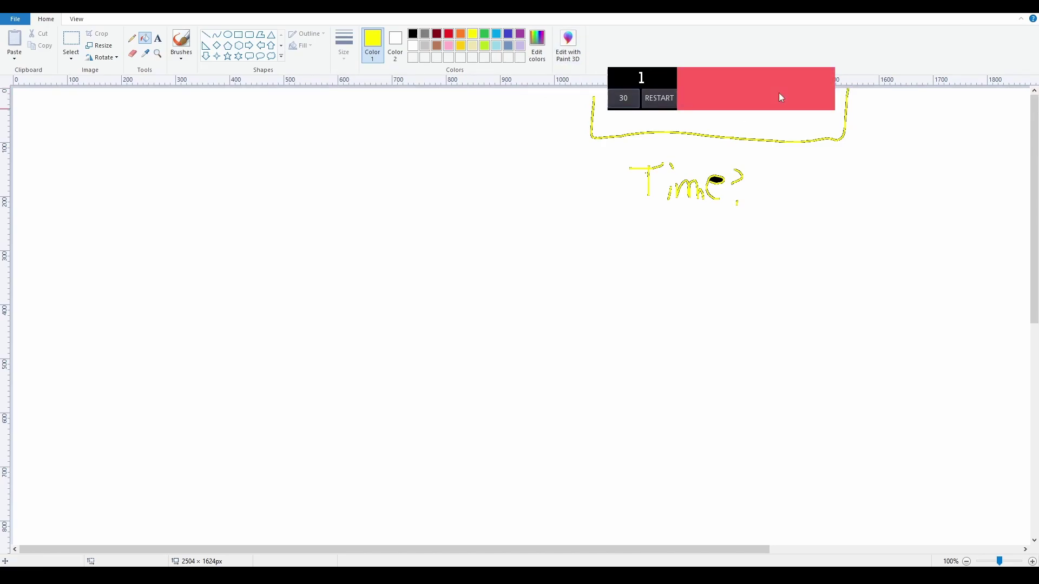
{"action": "key", "text": "ctrl+shift+i"}
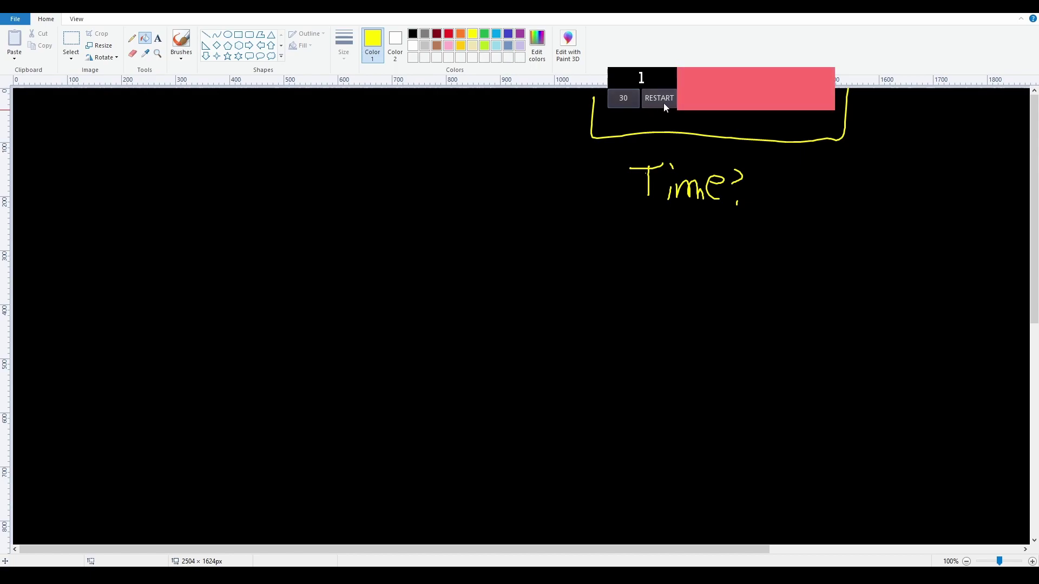
Step the countdown duration through 45 and 60 up to 90 seconds, then return to the brush
{"action": "left_click", "coordinate": [618, 104]}
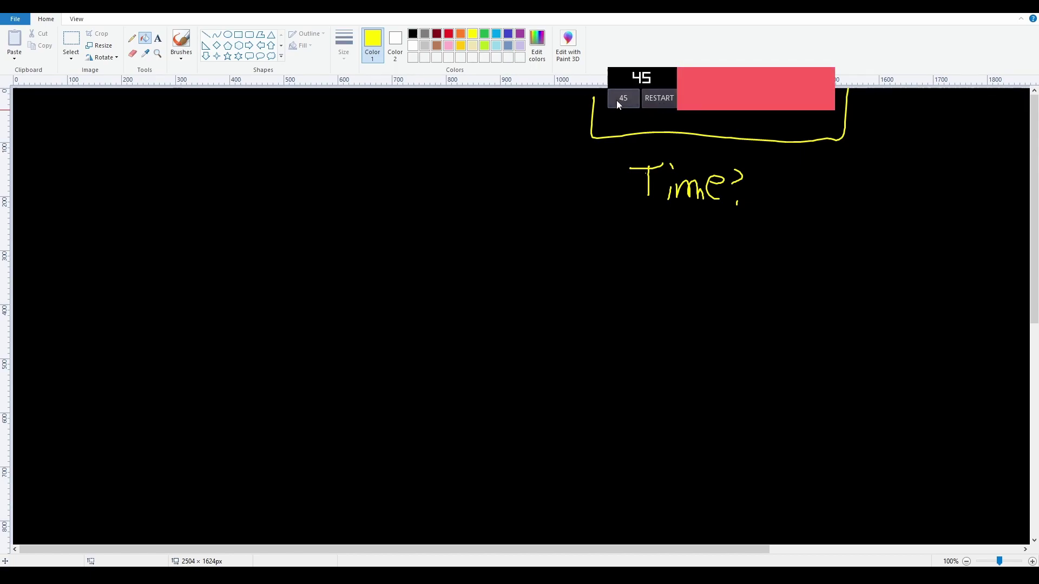
{"action": "left_click", "coordinate": [619, 104]}
{"action": "left_click", "coordinate": [619, 103]}
{"action": "left_click", "coordinate": [618, 103]}
{"action": "left_click", "coordinate": [618, 103]}
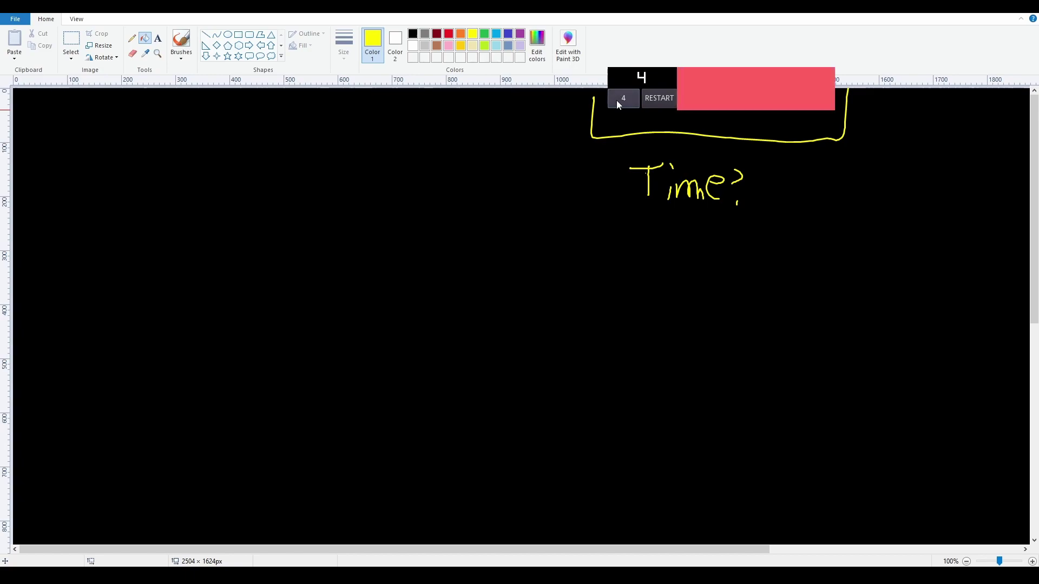
{"action": "left_click", "coordinate": [618, 102]}
{"action": "left_click", "coordinate": [619, 102]}
{"action": "left_click", "coordinate": [622, 101]}
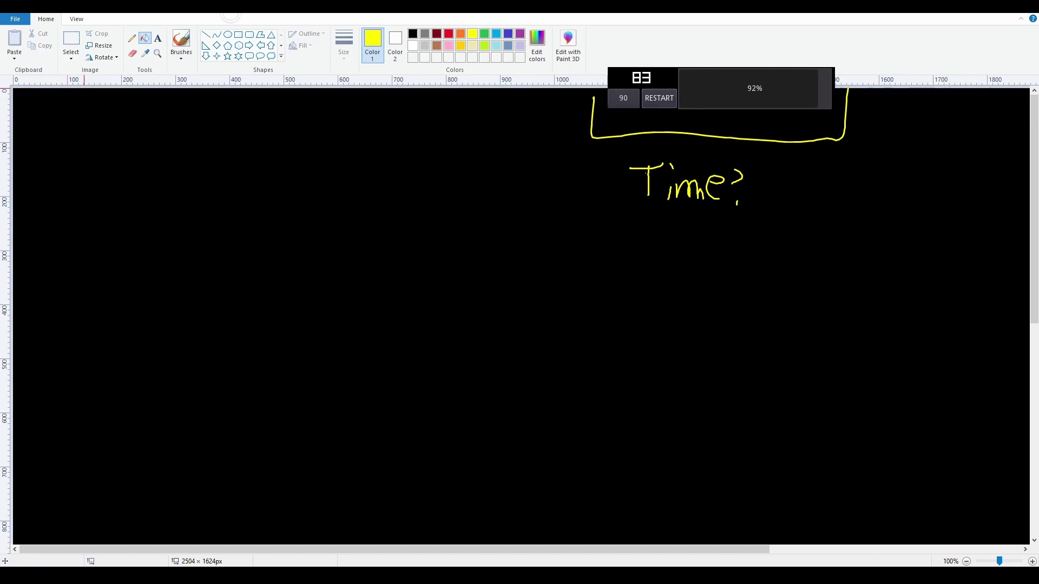
{"action": "left_click", "coordinate": [184, 39]}
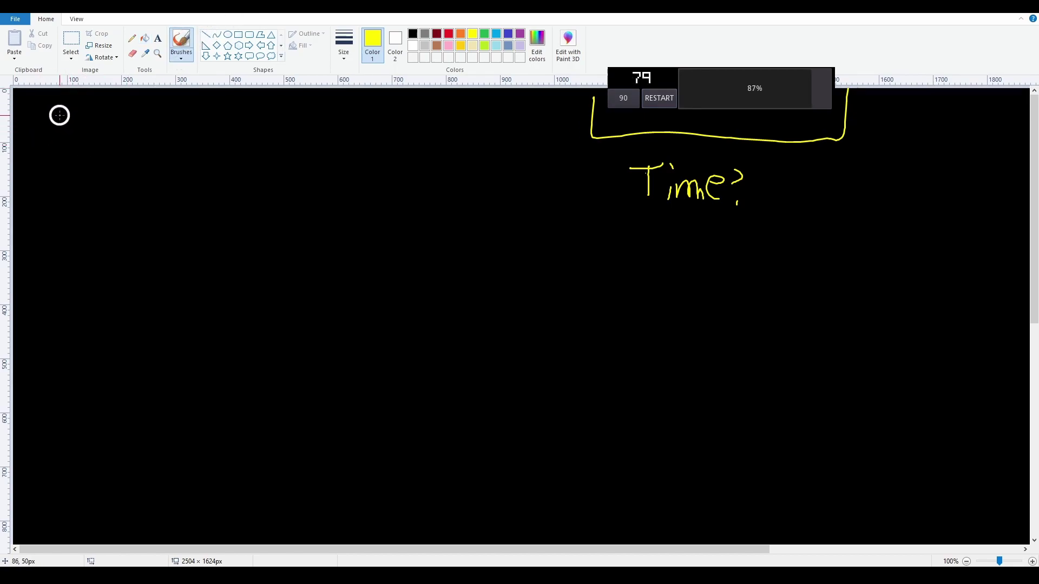
Hand-write '1.) identify problem' in yellow and retrace the bracket under the timer
{"action": "left_click_drag", "start_coordinate": [57, 113], "coordinate": [63, 145]}
{"action": "left_click_drag", "start_coordinate": [72, 103], "coordinate": [78, 158]}
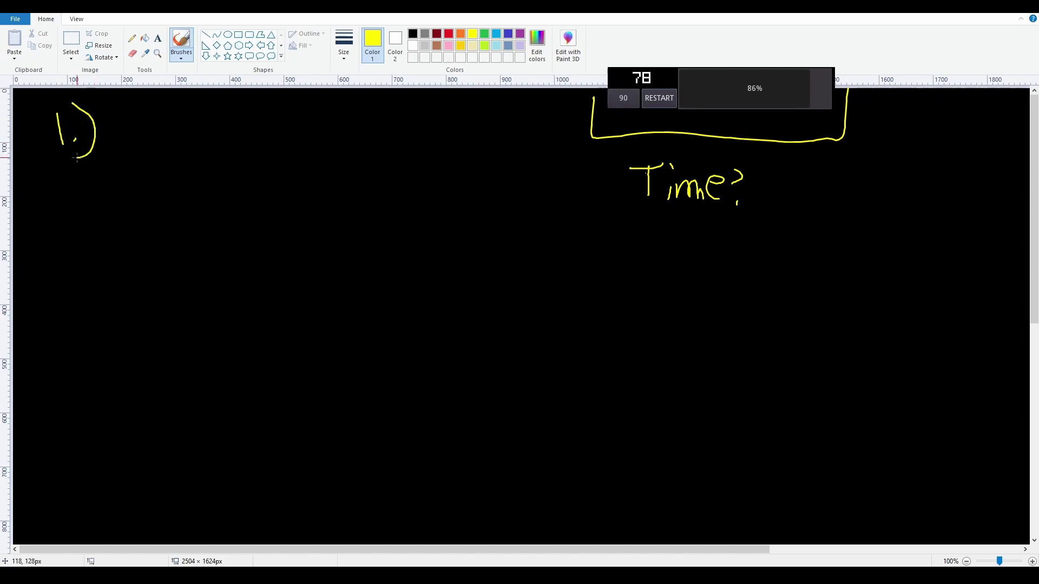
{"action": "left_click", "coordinate": [129, 121]}
{"action": "mouse_move", "coordinate": [136, 128]}
{"action": "left_mouse_down"}
{"action": "mouse_move", "coordinate": [137, 150]}
{"action": "mouse_move", "coordinate": [152, 130]}
{"action": "mouse_move", "coordinate": [158, 150]}
{"action": "mouse_move", "coordinate": [181, 155]}
{"action": "left_mouse_up"}
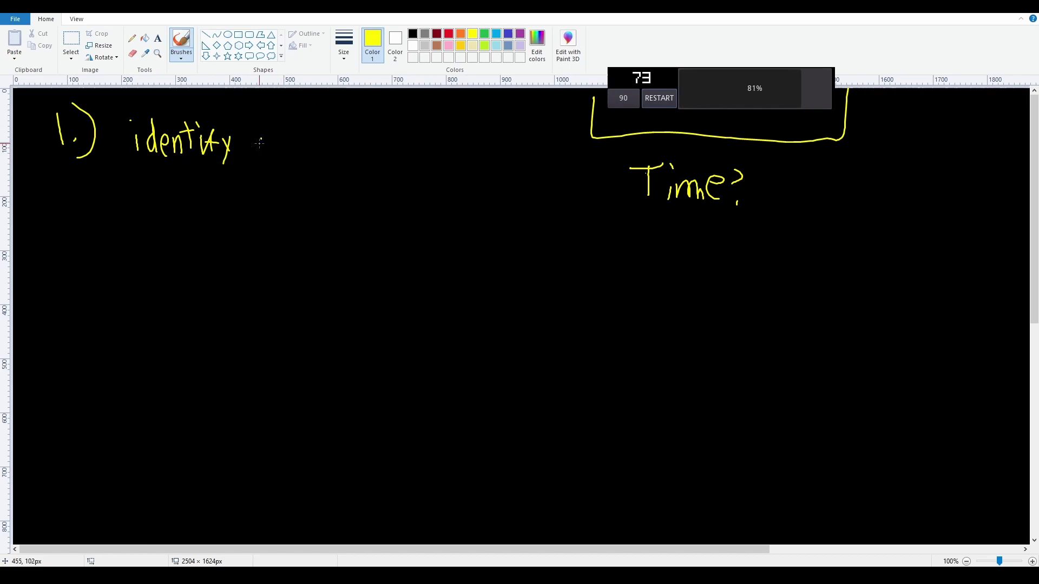
{"action": "left_click_drag", "start_coordinate": [267, 139], "coordinate": [269, 165]}
{"action": "left_click_drag", "start_coordinate": [261, 145], "coordinate": [267, 147]}
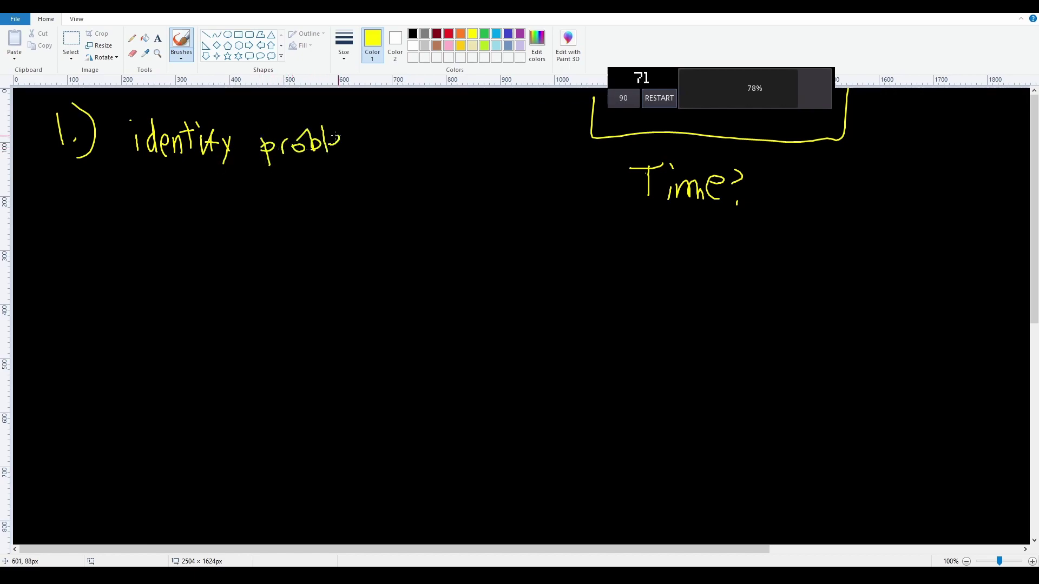
{"action": "left_click_drag", "start_coordinate": [338, 136], "coordinate": [358, 145]}
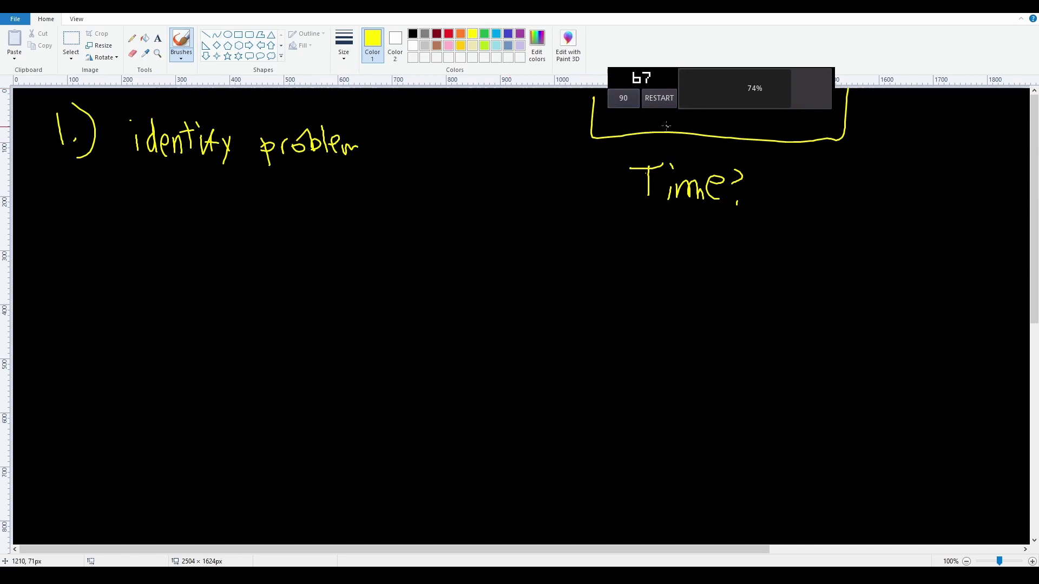
{"action": "mouse_move", "coordinate": [595, 130]}
{"action": "left_mouse_down"}
{"action": "mouse_move", "coordinate": [703, 123]}
{"action": "mouse_move", "coordinate": [861, 90]}
{"action": "left_mouse_up"}
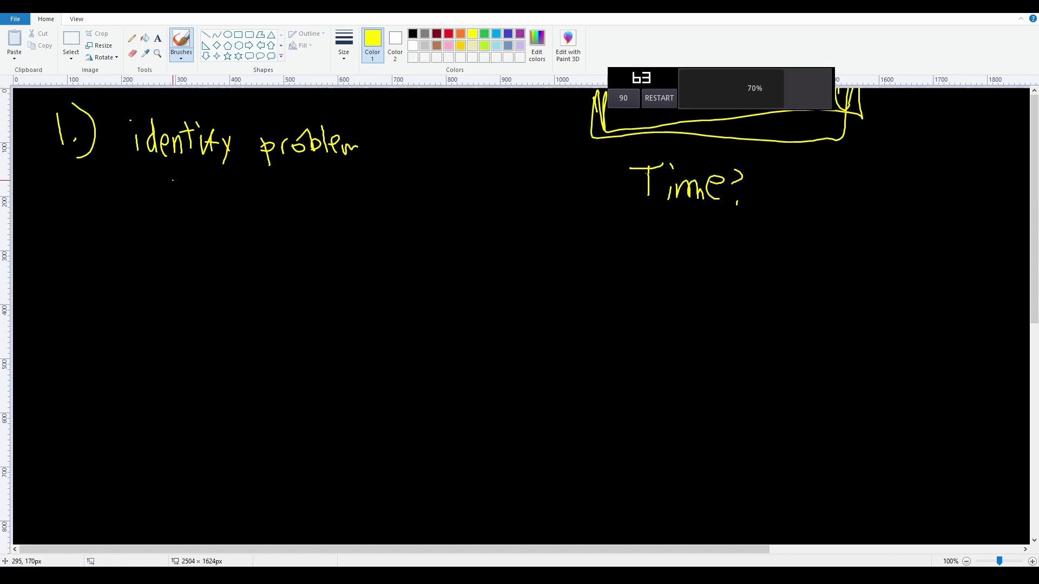
Draw two arrows below it, labelled 'too slow' and 'forget time'
{"action": "left_click_drag", "start_coordinate": [173, 174], "coordinate": [208, 208]}
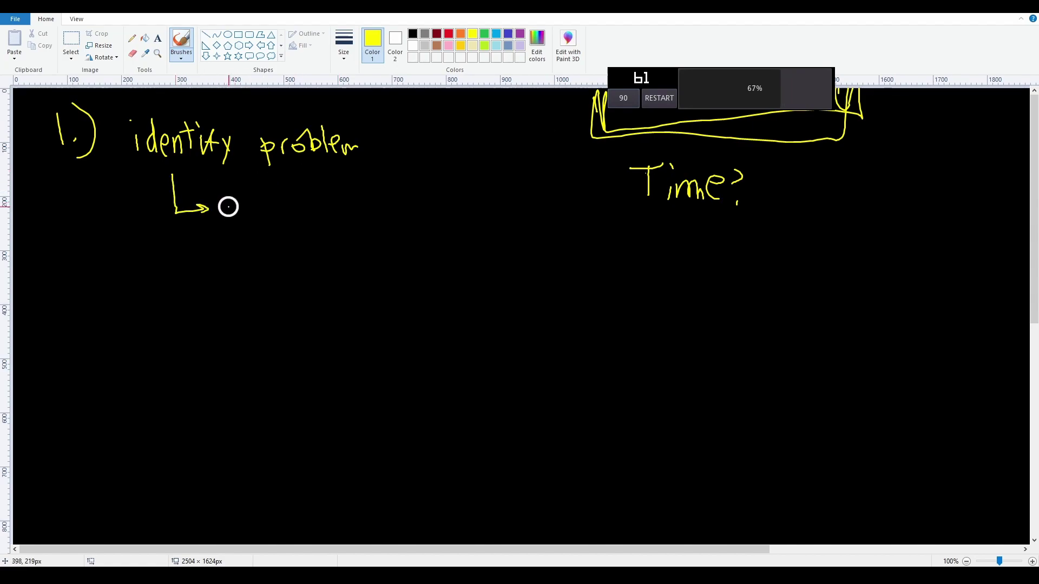
{"action": "key", "text": "ctrl+z"}
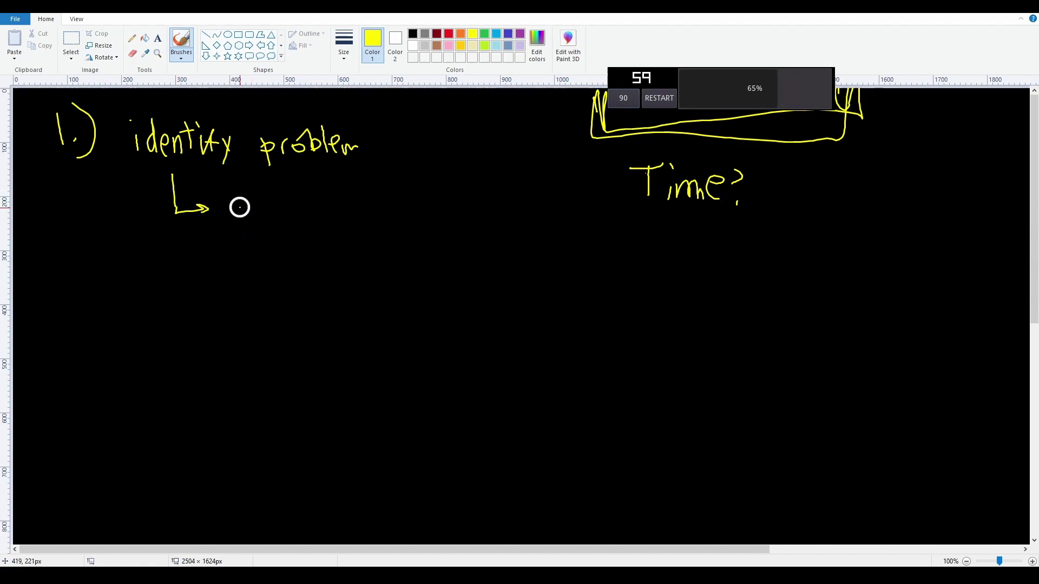
{"action": "left_click_drag", "start_coordinate": [230, 211], "coordinate": [247, 206]}
{"action": "mouse_move", "coordinate": [259, 212]}
{"action": "left_mouse_down"}
{"action": "mouse_move", "coordinate": [320, 208]}
{"action": "mouse_move", "coordinate": [313, 224]}
{"action": "left_mouse_up"}
{"action": "left_click_drag", "start_coordinate": [334, 204], "coordinate": [351, 212]}
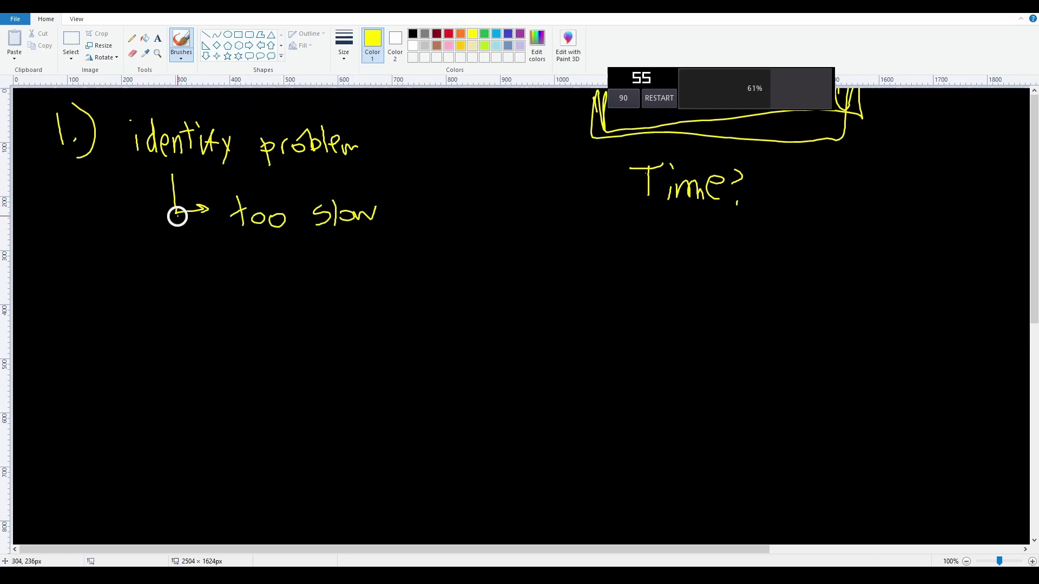
{"action": "mouse_move", "coordinate": [213, 258]}
{"action": "left_mouse_down"}
{"action": "mouse_move", "coordinate": [211, 270]}
{"action": "mouse_move", "coordinate": [268, 264]}
{"action": "left_mouse_up"}
{"action": "left_click_drag", "start_coordinate": [280, 275], "coordinate": [292, 264]}
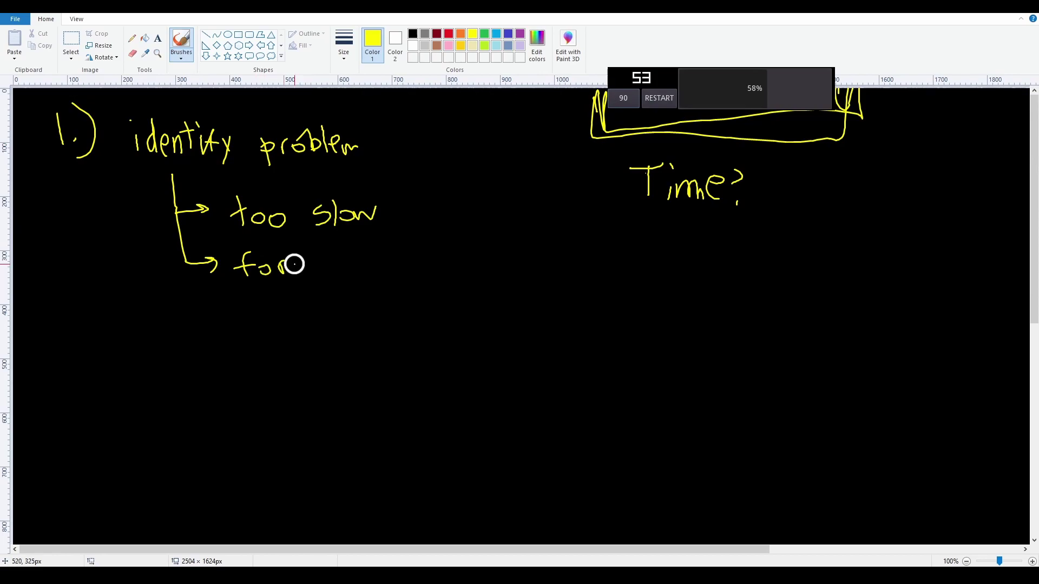
{"action": "left_click_drag", "start_coordinate": [365, 253], "coordinate": [368, 276]}
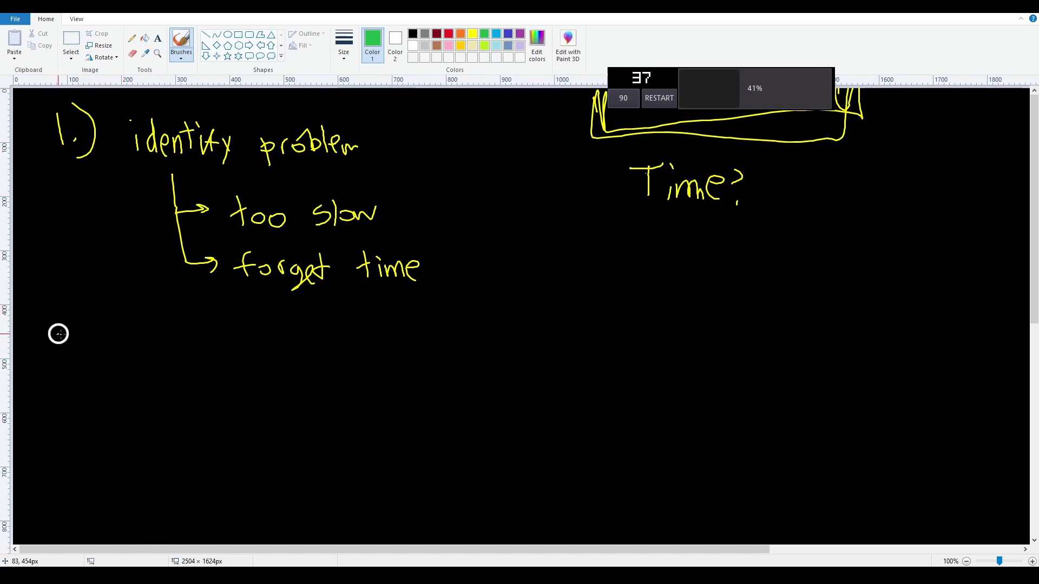
Hand-write '2.) Simplest Solution' in green under the yellow notes
{"action": "left_click_drag", "start_coordinate": [59, 339], "coordinate": [72, 339]}
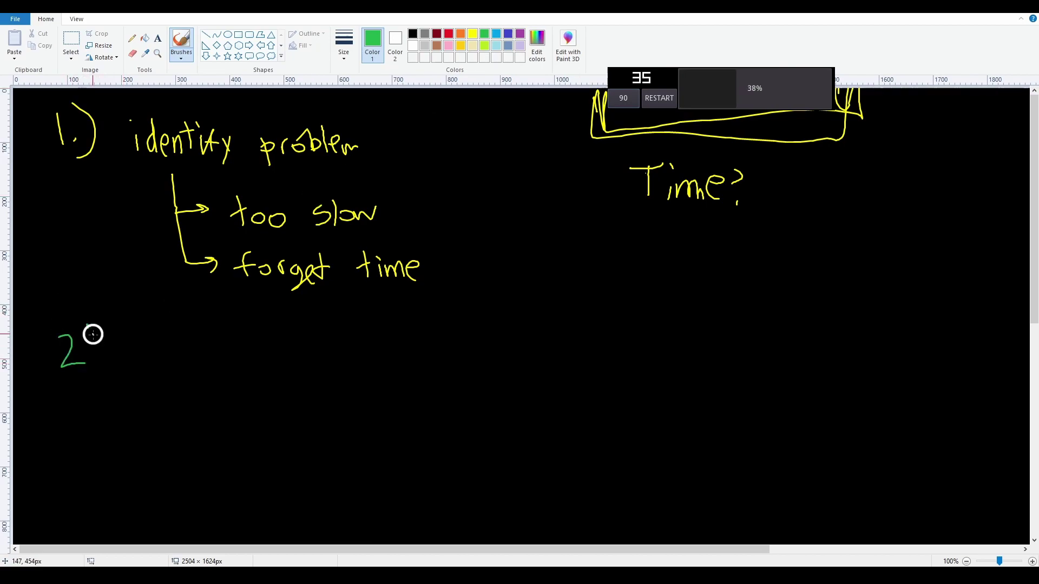
{"action": "left_click", "coordinate": [93, 371]}
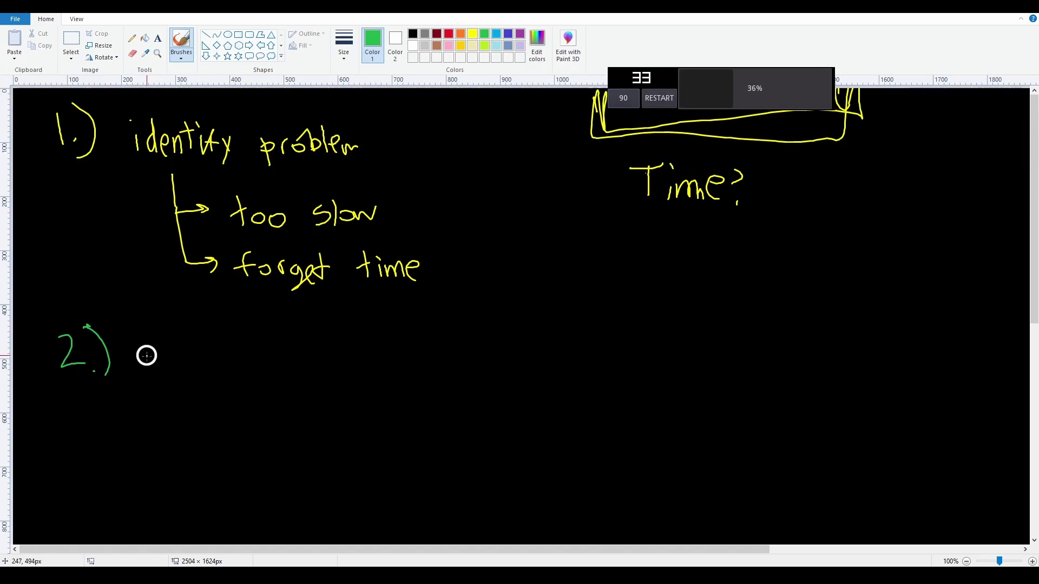
{"action": "mouse_move", "coordinate": [187, 370]}
{"action": "left_mouse_down"}
{"action": "mouse_move", "coordinate": [223, 373]}
{"action": "mouse_move", "coordinate": [231, 346]}
{"action": "mouse_move", "coordinate": [242, 346]}
{"action": "mouse_move", "coordinate": [256, 370]}
{"action": "mouse_move", "coordinate": [280, 349]}
{"action": "mouse_move", "coordinate": [319, 372]}
{"action": "left_mouse_up"}
{"action": "left_click_drag", "start_coordinate": [331, 361], "coordinate": [340, 369]}
{"action": "mouse_move", "coordinate": [353, 341]}
{"action": "left_mouse_down"}
{"action": "mouse_move", "coordinate": [357, 368]}
{"action": "mouse_move", "coordinate": [377, 373]}
{"action": "left_mouse_up"}
{"action": "mouse_move", "coordinate": [385, 337]}
{"action": "left_mouse_down"}
{"action": "mouse_move", "coordinate": [384, 365]}
{"action": "mouse_move", "coordinate": [392, 349]}
{"action": "left_mouse_up"}
{"action": "mouse_move", "coordinate": [399, 352]}
{"action": "left_mouse_down"}
{"action": "mouse_move", "coordinate": [400, 367]}
{"action": "mouse_move", "coordinate": [427, 363]}
{"action": "left_mouse_up"}
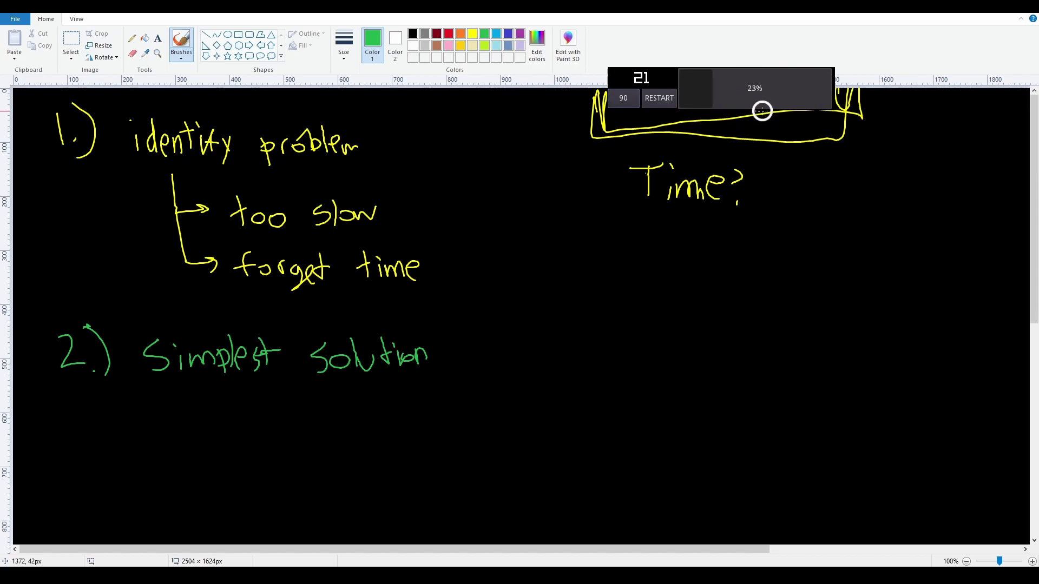
Draw a green arrow from Solution to the bracket, write '- timer', and link boxed 'forget time' to it
{"action": "mouse_move", "coordinate": [441, 349]}
{"action": "left_mouse_down"}
{"action": "mouse_move", "coordinate": [540, 198]}
{"action": "mouse_move", "coordinate": [543, 151]}
{"action": "mouse_move", "coordinate": [583, 133]}
{"action": "left_mouse_up"}
{"action": "left_click", "coordinate": [560, 316]}
{"action": "mouse_move", "coordinate": [514, 336]}
{"action": "left_mouse_down"}
{"action": "mouse_move", "coordinate": [576, 321]}
{"action": "mouse_move", "coordinate": [568, 346]}
{"action": "left_mouse_up"}
{"action": "mouse_move", "coordinate": [578, 347]}
{"action": "left_mouse_down"}
{"action": "mouse_move", "coordinate": [583, 331]}
{"action": "mouse_move", "coordinate": [620, 344]}
{"action": "left_mouse_up"}
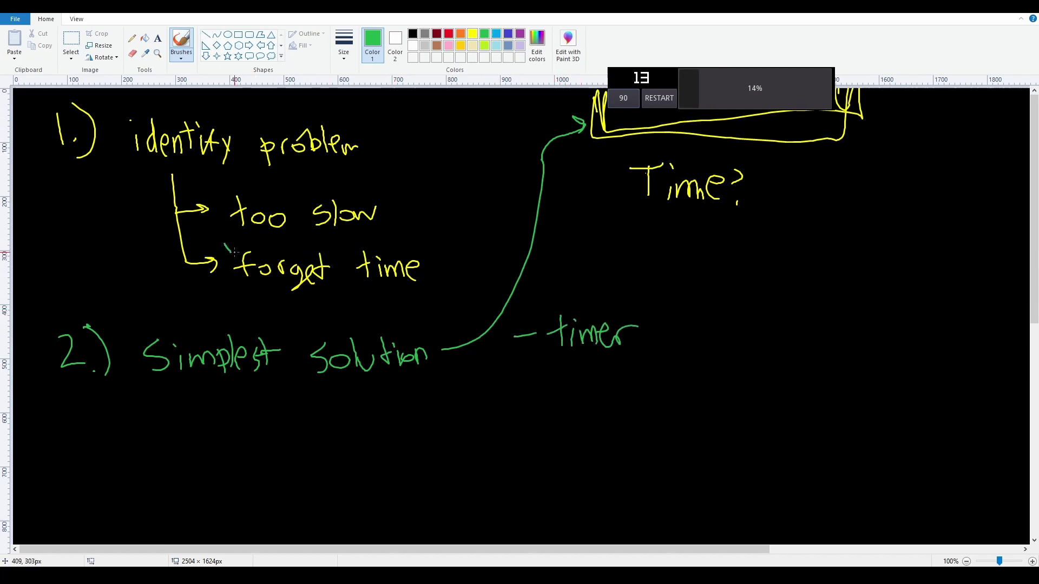
{"action": "mouse_move", "coordinate": [226, 247]}
{"action": "left_mouse_down"}
{"action": "mouse_move", "coordinate": [417, 275]}
{"action": "mouse_move", "coordinate": [392, 230]}
{"action": "mouse_move", "coordinate": [225, 244]}
{"action": "left_mouse_up"}
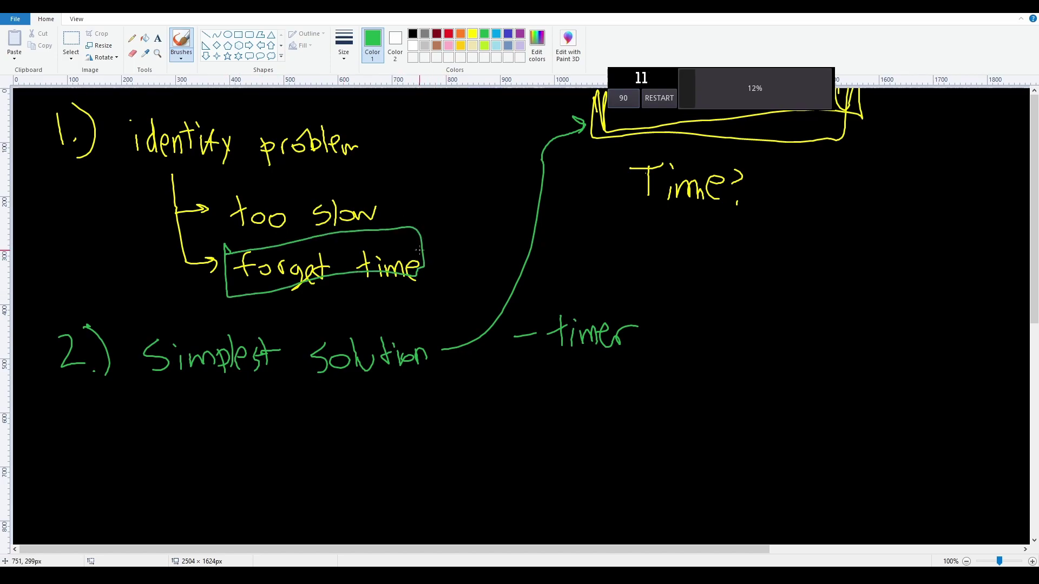
{"action": "mouse_move", "coordinate": [544, 310]}
{"action": "left_mouse_down"}
{"action": "mouse_move", "coordinate": [547, 358]}
{"action": "mouse_move", "coordinate": [642, 358]}
{"action": "left_mouse_up"}
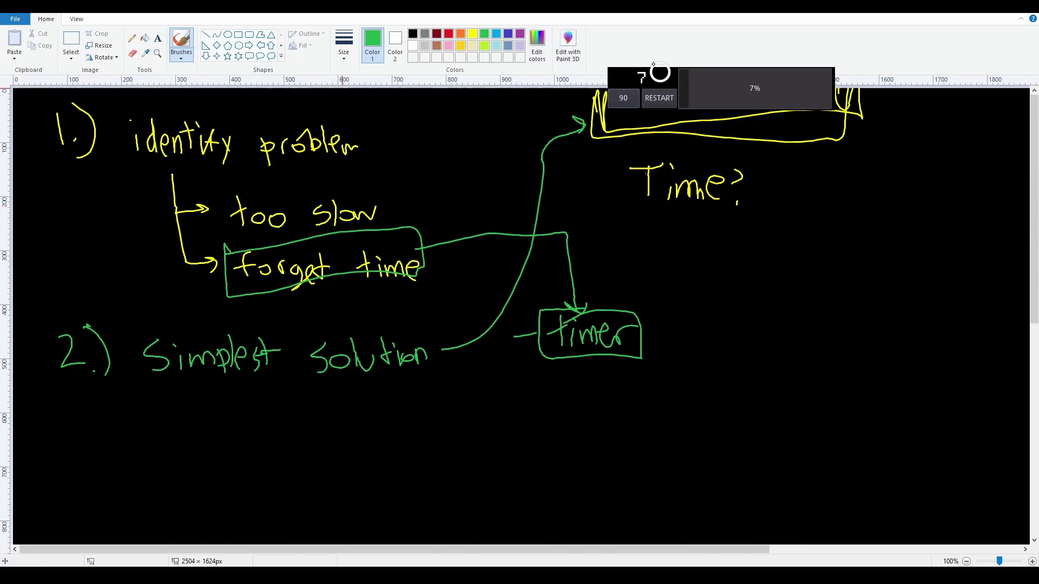
Cycle the countdown duration and set it to 60 seconds
{"action": "left_click", "coordinate": [631, 95]}
{"action": "left_click", "coordinate": [658, 98]}
{"action": "left_click", "coordinate": [630, 98]}
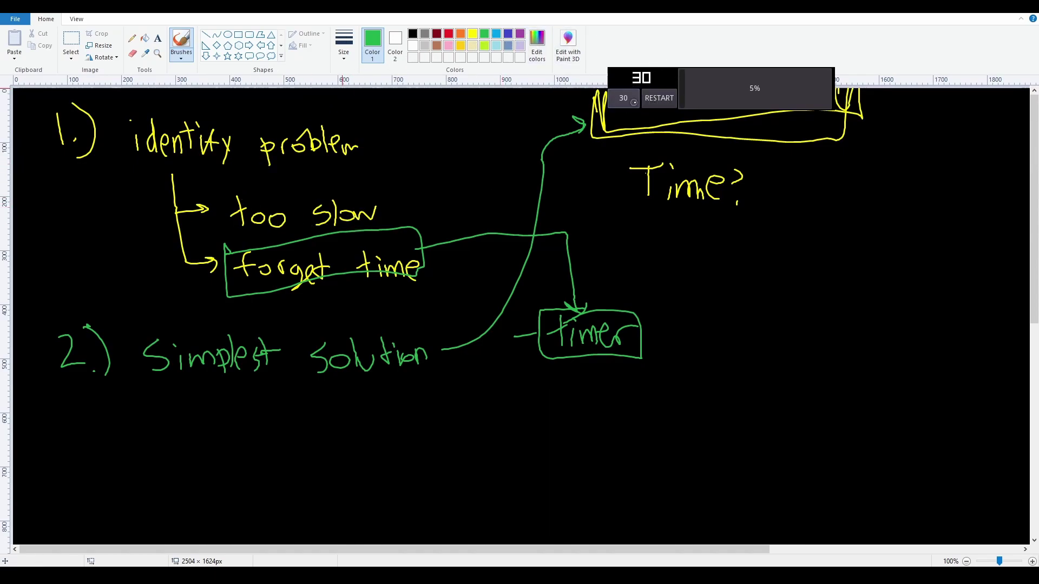
{"action": "left_click", "coordinate": [657, 98]}
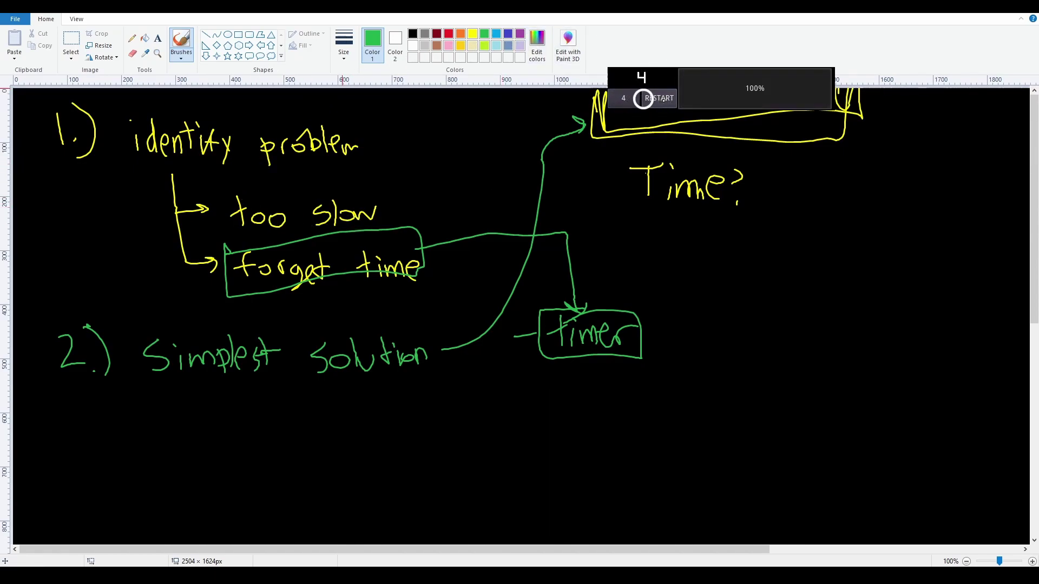
{"action": "left_click", "coordinate": [622, 96]}
{"action": "left_click", "coordinate": [628, 97]}
{"action": "left_click", "coordinate": [651, 98]}
Switch to orange and draw an L-shaped line from 'too slow' toward the timer box
{"action": "left_click", "coordinate": [460, 34]}
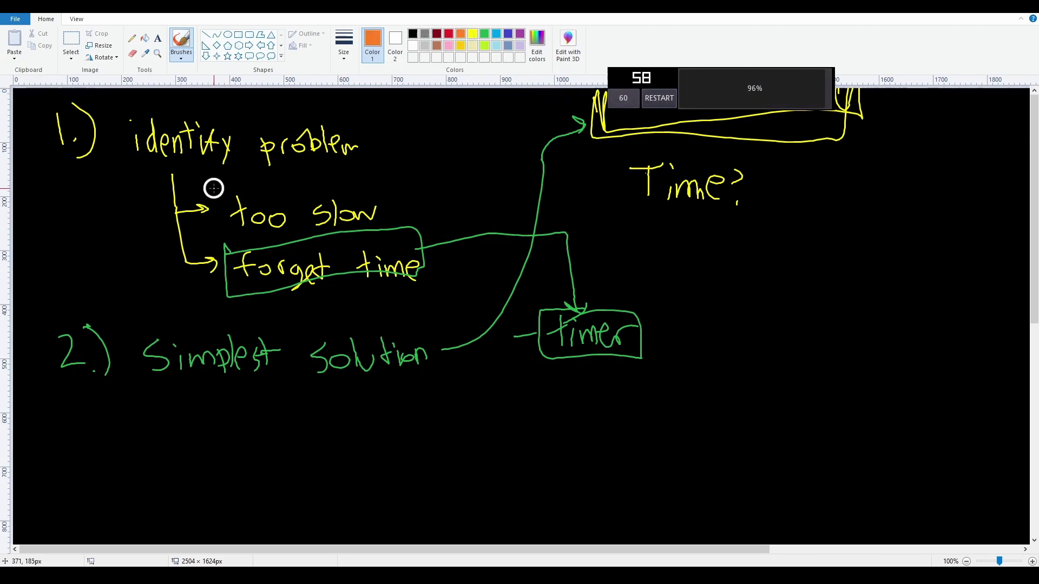
{"action": "mouse_move", "coordinate": [222, 189]}
{"action": "left_mouse_down"}
{"action": "mouse_move", "coordinate": [223, 227]}
{"action": "mouse_move", "coordinate": [409, 209]}
{"action": "left_mouse_up"}
{"action": "key", "text": "ctrl+z"}
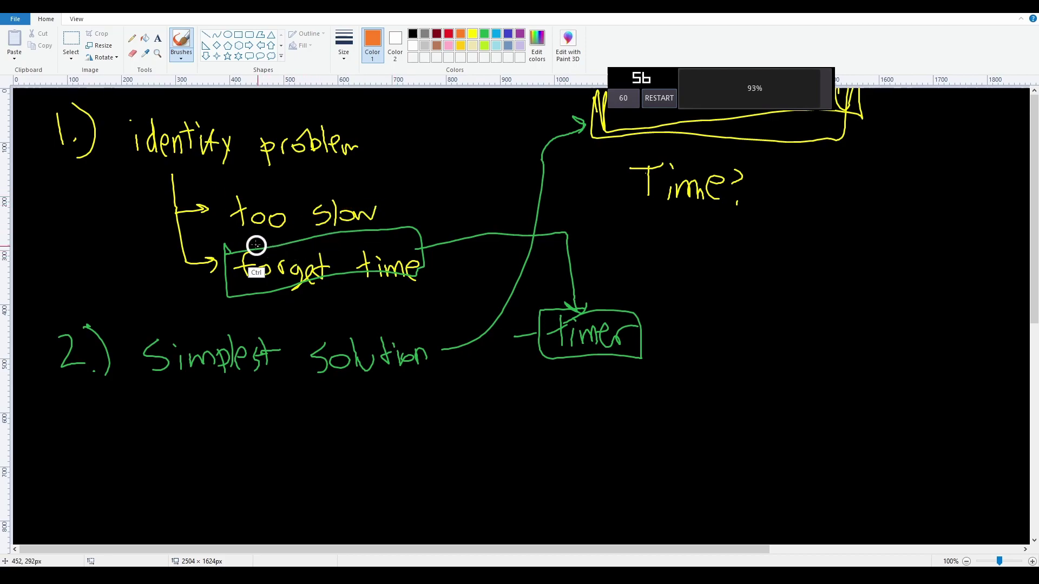
{"action": "mouse_move", "coordinate": [225, 189]}
{"action": "left_mouse_down"}
{"action": "mouse_move", "coordinate": [224, 204]}
{"action": "mouse_move", "coordinate": [362, 226]}
{"action": "mouse_move", "coordinate": [578, 177]}
{"action": "mouse_move", "coordinate": [591, 259]}
{"action": "mouse_move", "coordinate": [666, 291]}
{"action": "mouse_move", "coordinate": [680, 311]}
{"action": "left_mouse_up"}
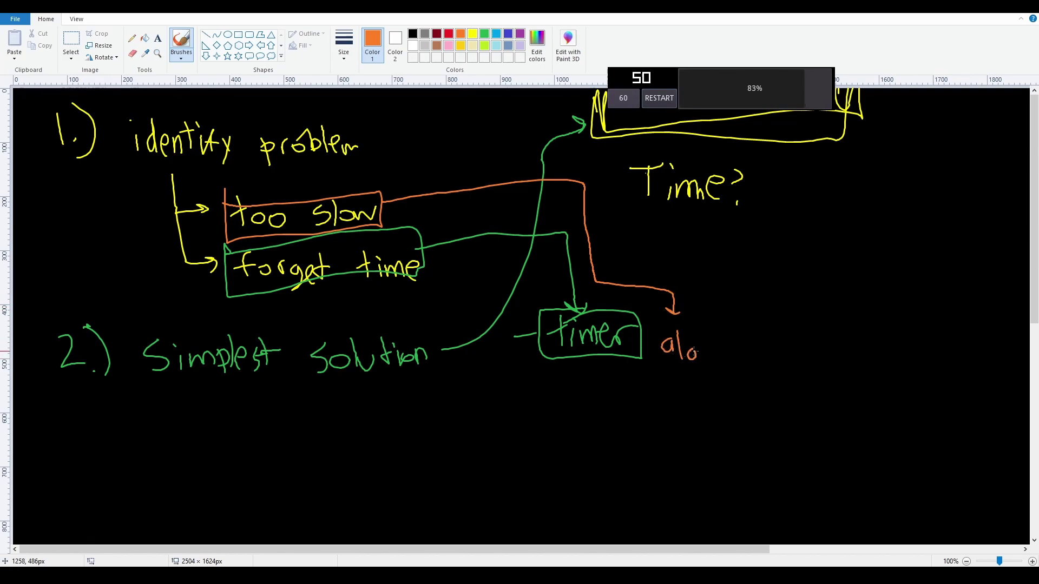
Finish 'alorm', box it, and loop an orange arrow back to the timer box
{"action": "mouse_move", "coordinate": [704, 360]}
{"action": "left_mouse_down"}
{"action": "mouse_move", "coordinate": [721, 346]}
{"action": "mouse_move", "coordinate": [740, 355]}
{"action": "left_mouse_up"}
{"action": "mouse_move", "coordinate": [652, 334]}
{"action": "left_mouse_down"}
{"action": "mouse_move", "coordinate": [722, 369]}
{"action": "mouse_move", "coordinate": [744, 333]}
{"action": "left_mouse_up"}
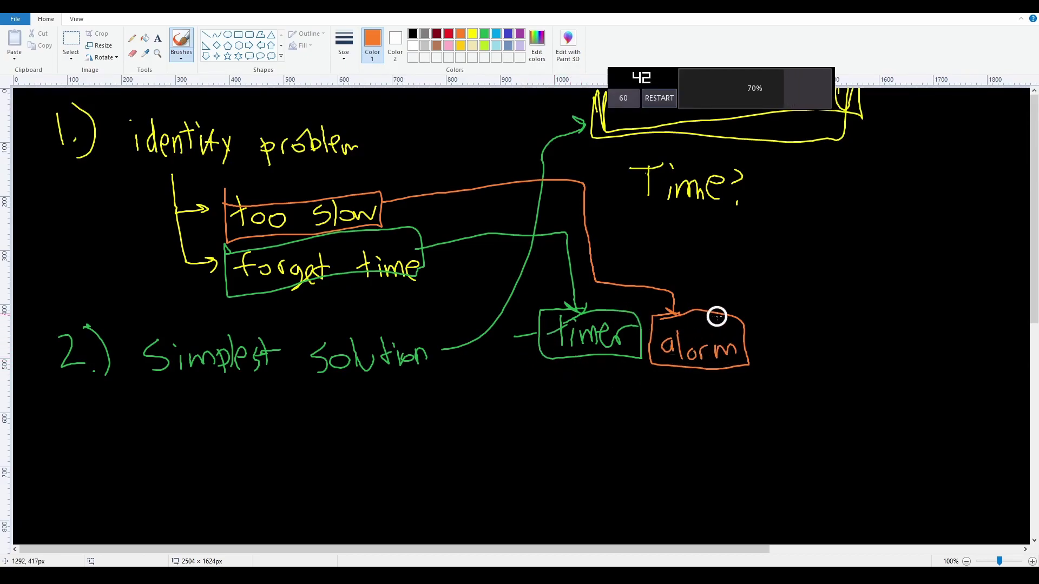
{"action": "left_click_drag", "start_coordinate": [685, 361], "coordinate": [631, 369]}
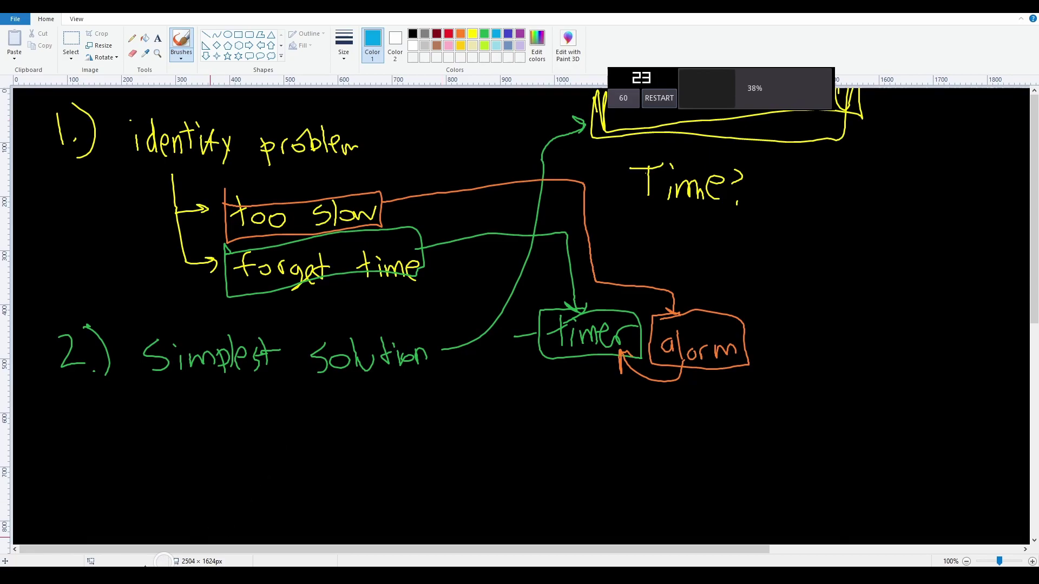
Write blue '3.) turn', underline 'Simplest solution', and add 'into comp. that you can make in godot'
{"action": "left_click", "coordinate": [88, 442]}
{"action": "mouse_move", "coordinate": [87, 412]}
{"action": "left_mouse_down"}
{"action": "mouse_move", "coordinate": [106, 449]}
{"action": "mouse_move", "coordinate": [93, 466]}
{"action": "left_mouse_up"}
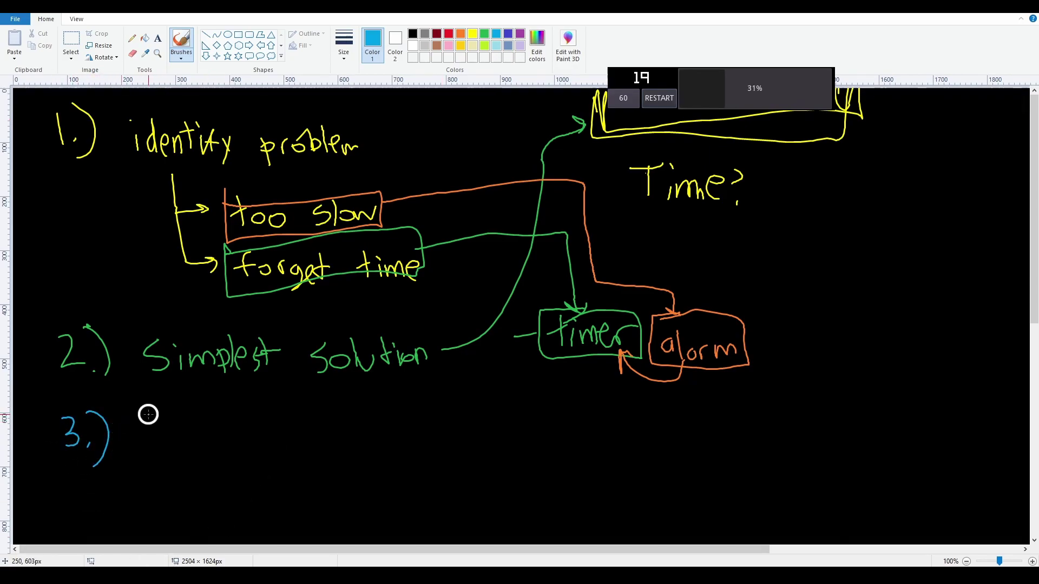
{"action": "left_click_drag", "start_coordinate": [189, 441], "coordinate": [204, 452]}
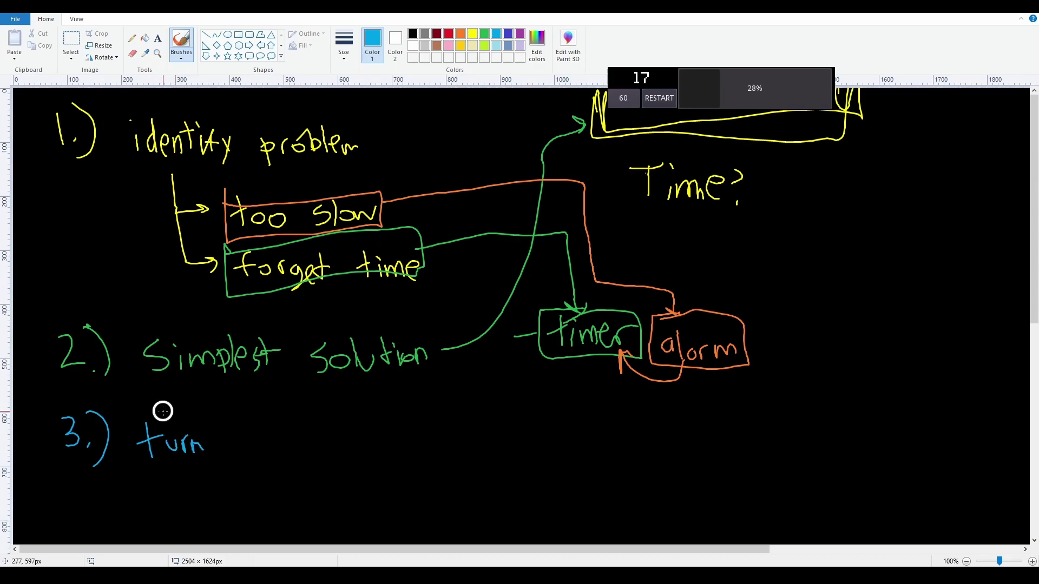
{"action": "left_click_drag", "start_coordinate": [138, 381], "coordinate": [417, 366]}
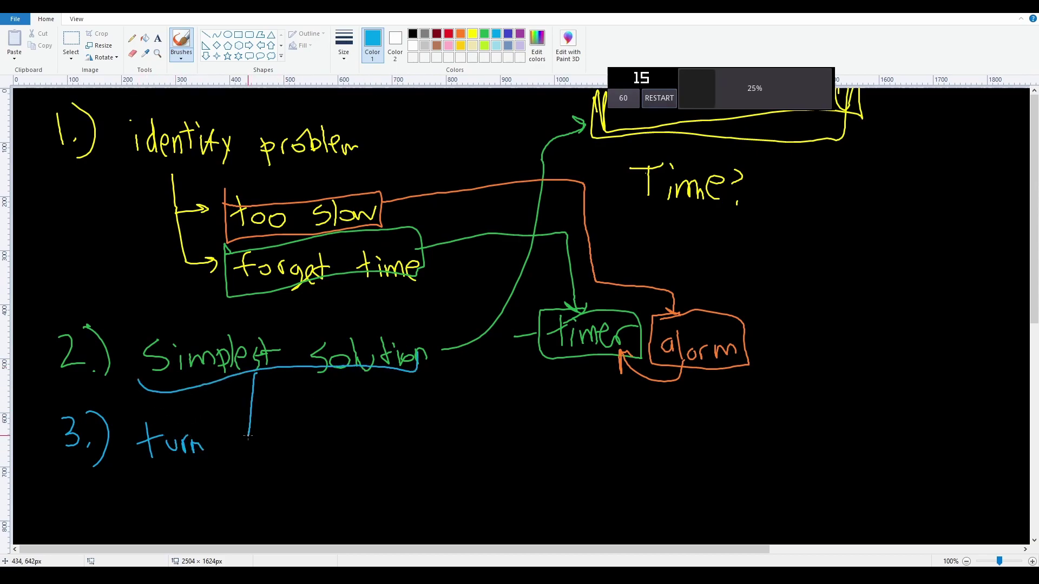
{"action": "left_click_drag", "start_coordinate": [248, 443], "coordinate": [302, 447]}
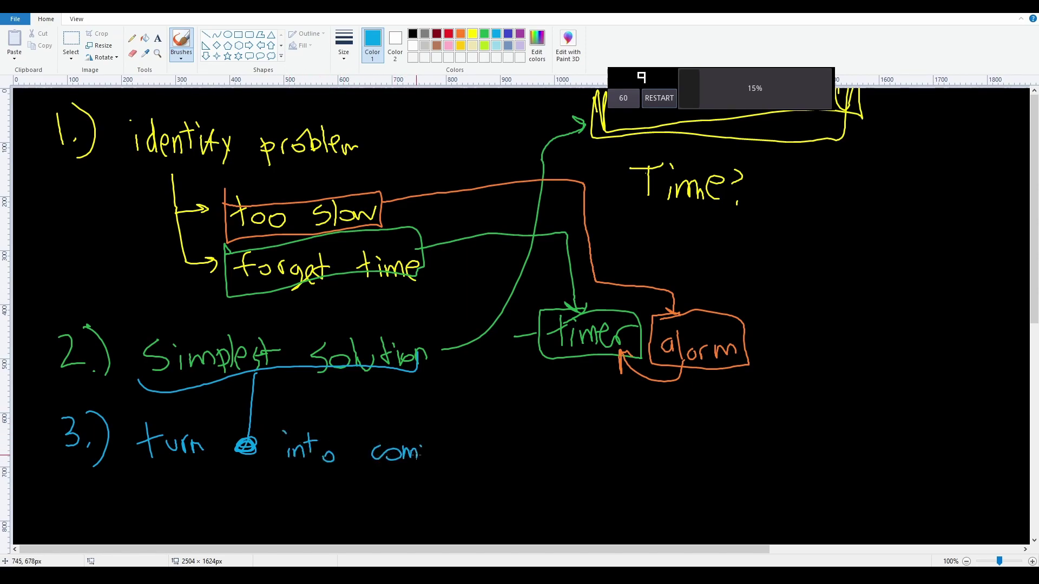
{"action": "left_click_drag", "start_coordinate": [420, 452], "coordinate": [494, 455]}
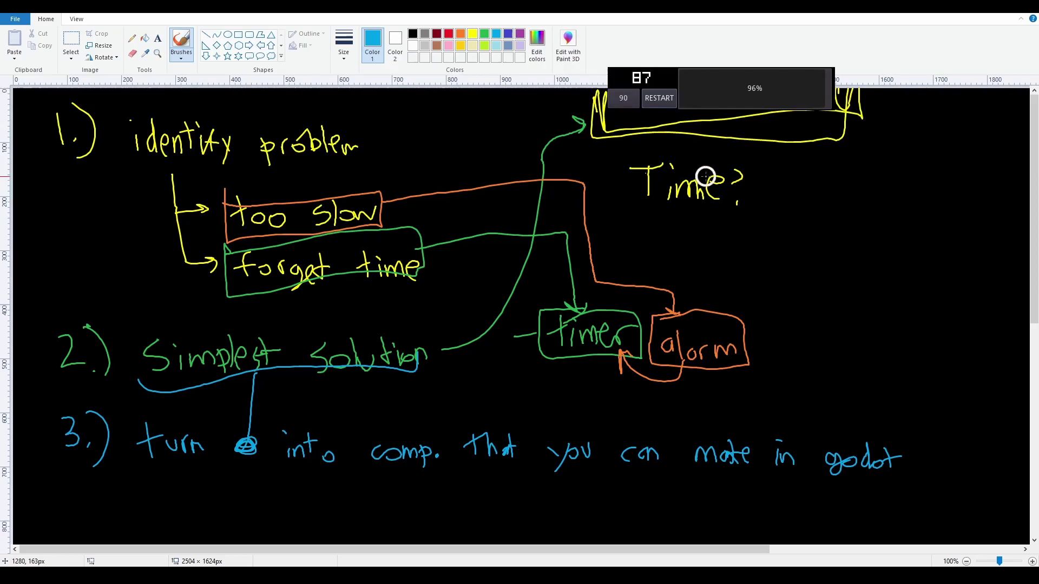
In Godot, inspect the main, timeleft, progress bar, HBoxContainer and oneSecond nodes, hiding ColorRect
{"action": "mouse_move", "coordinate": [464, 550]}
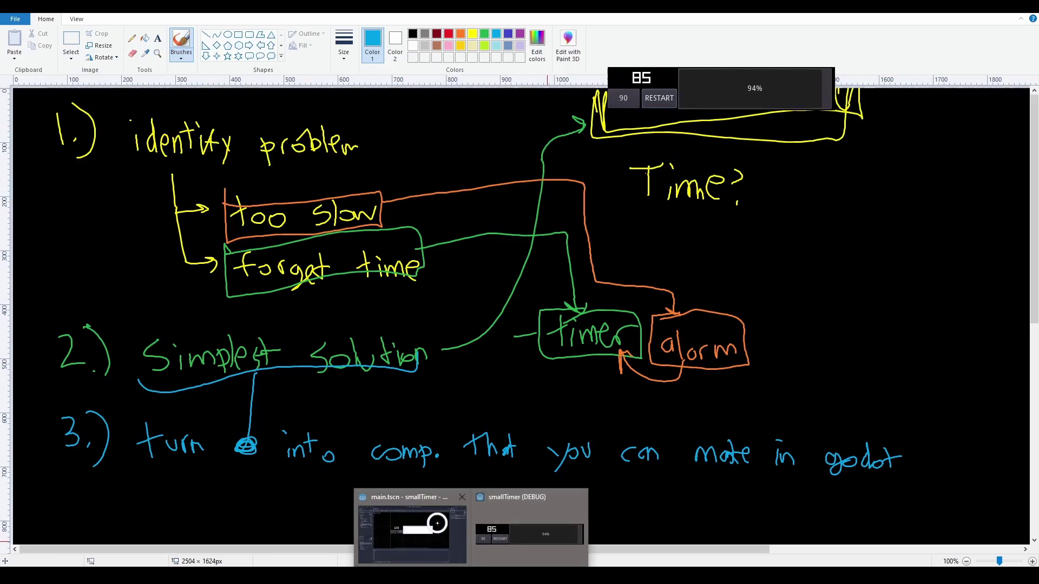
{"action": "left_click", "coordinate": [437, 534]}
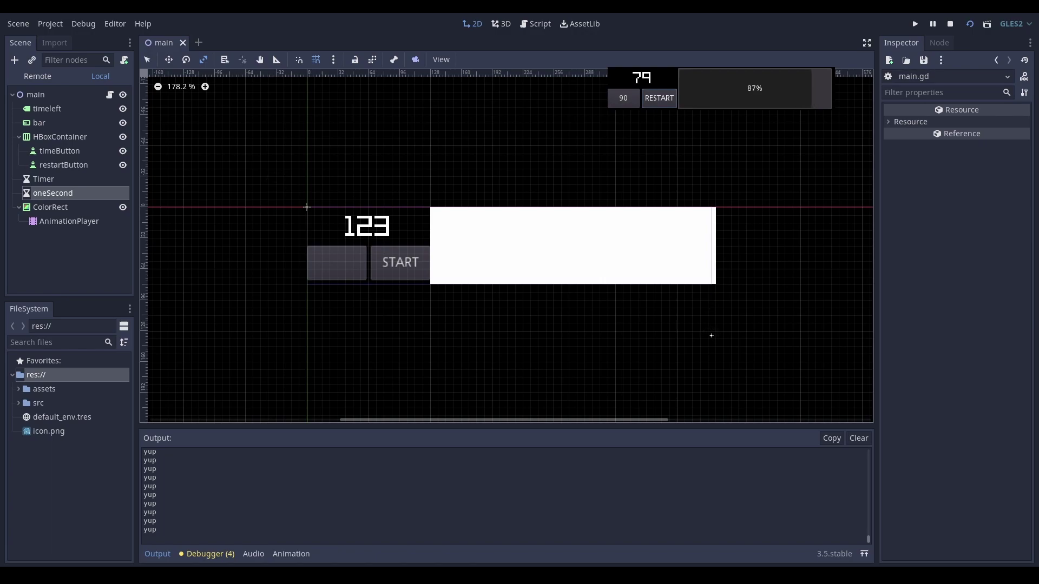
{"action": "left_click", "coordinate": [39, 96]}
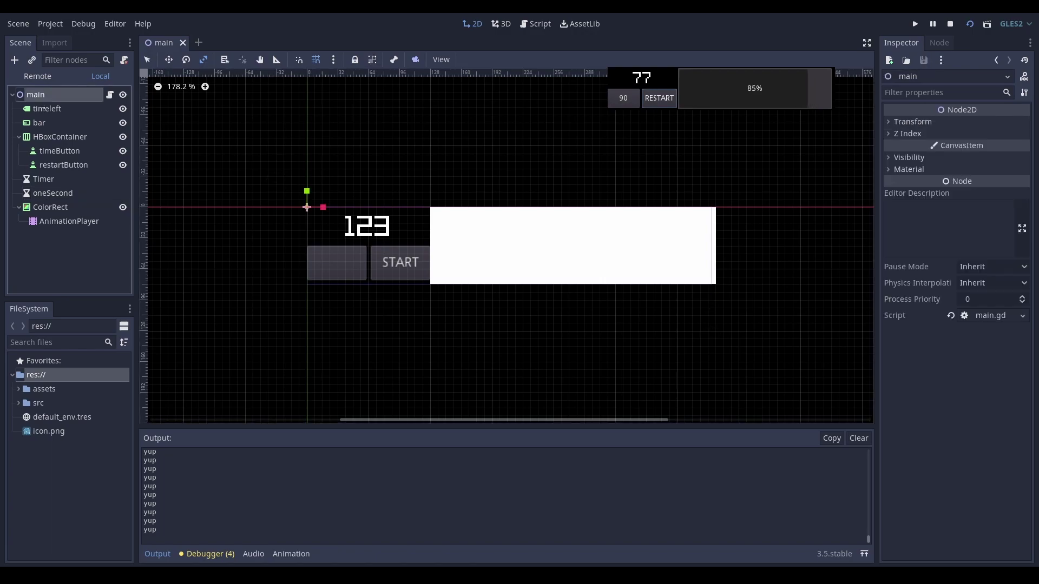
{"action": "left_click", "coordinate": [47, 108]}
{"action": "left_click", "coordinate": [54, 121]}
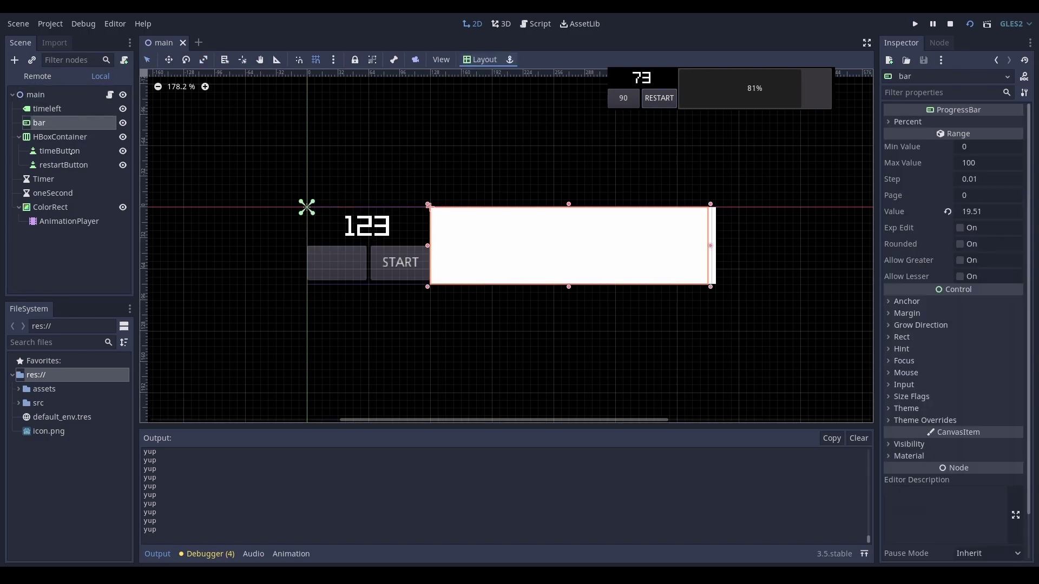
{"action": "left_click", "coordinate": [123, 208]}
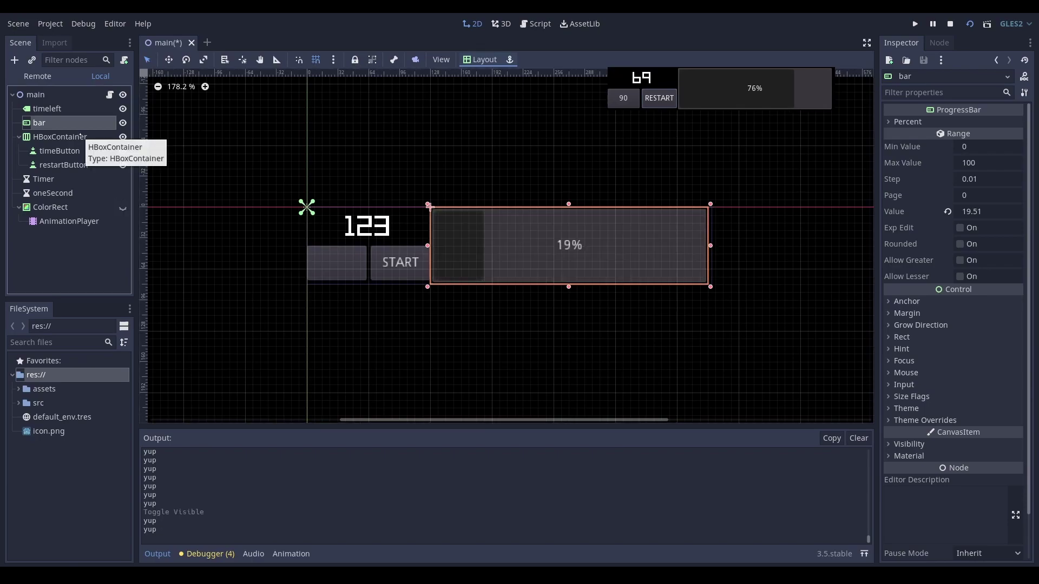
{"action": "left_click", "coordinate": [80, 136]}
{"action": "scroll", "coordinate": [378, 246], "scroll_direction": "up", "scroll_amount": 3}
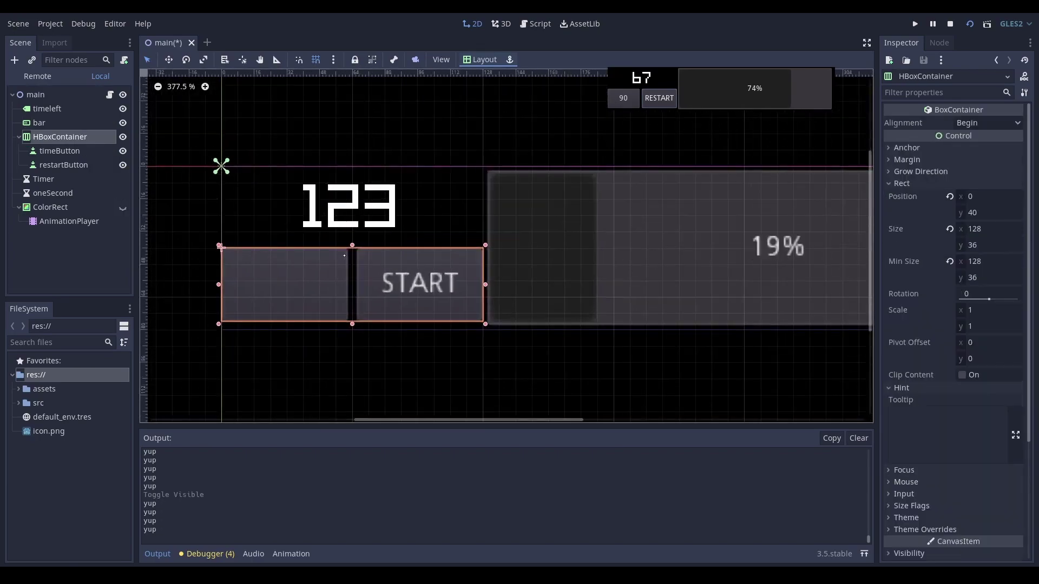
{"action": "left_click", "coordinate": [87, 193]}
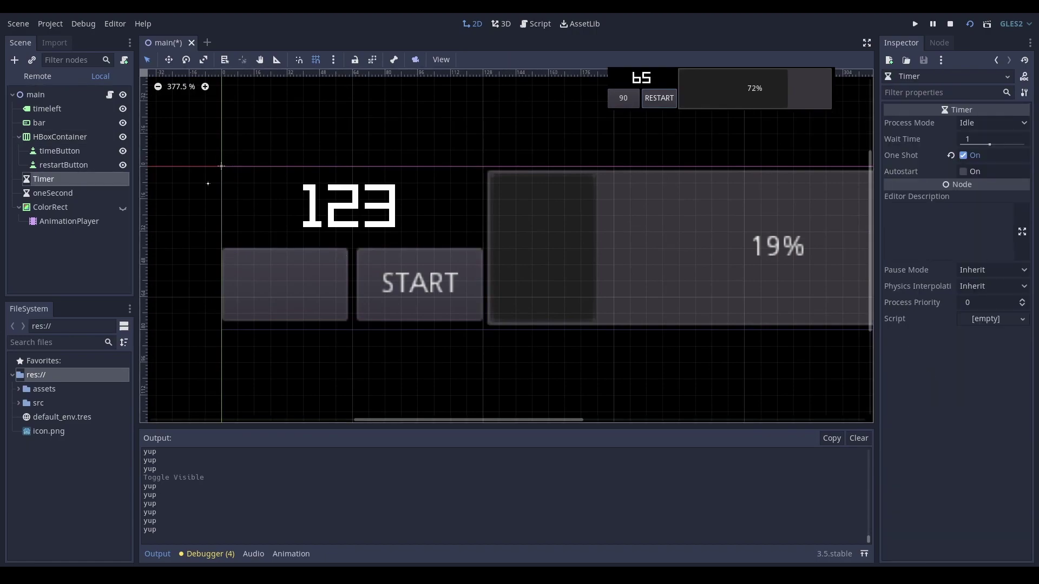
{"action": "scroll", "coordinate": [316, 185], "scroll_direction": "down", "scroll_amount": 3}
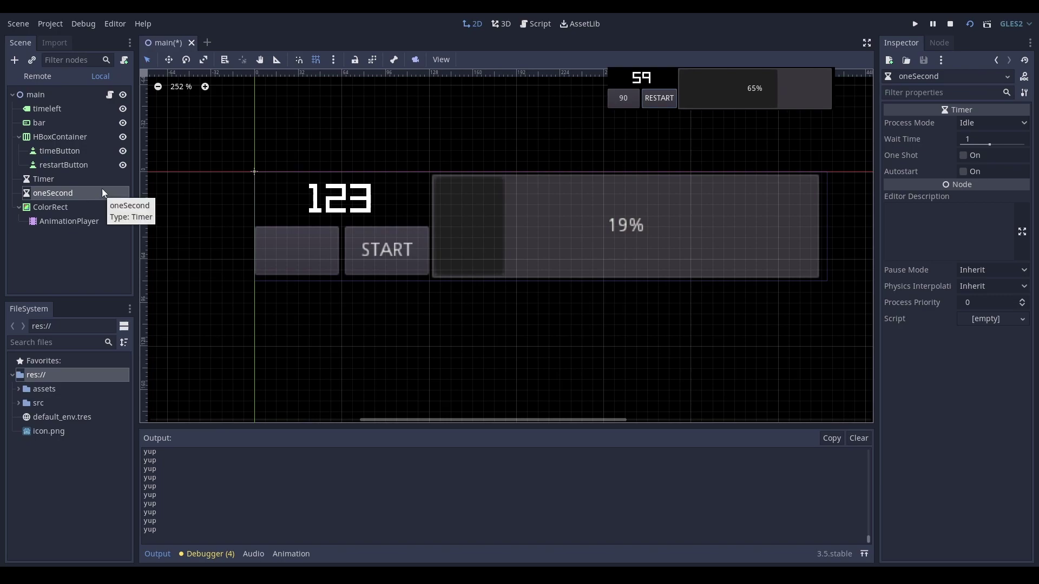
Scrub the AnimationPlayer's flash animation through its red and yellow frames, then hide ColorRect again
{"action": "left_click", "coordinate": [79, 221]}
{"action": "left_click", "coordinate": [77, 206]}
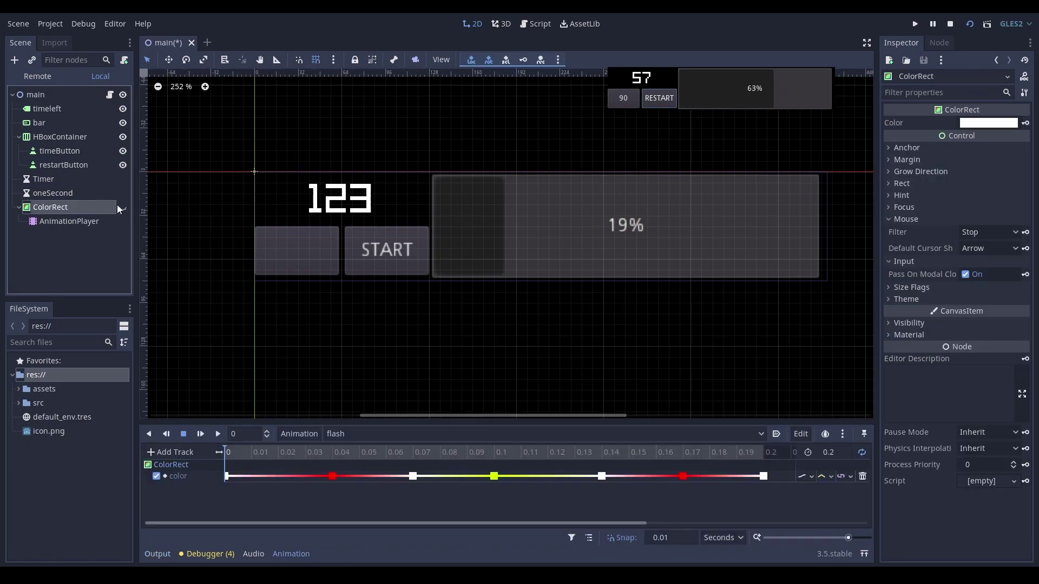
{"action": "left_click_drag", "start_coordinate": [306, 452], "coordinate": [359, 452]}
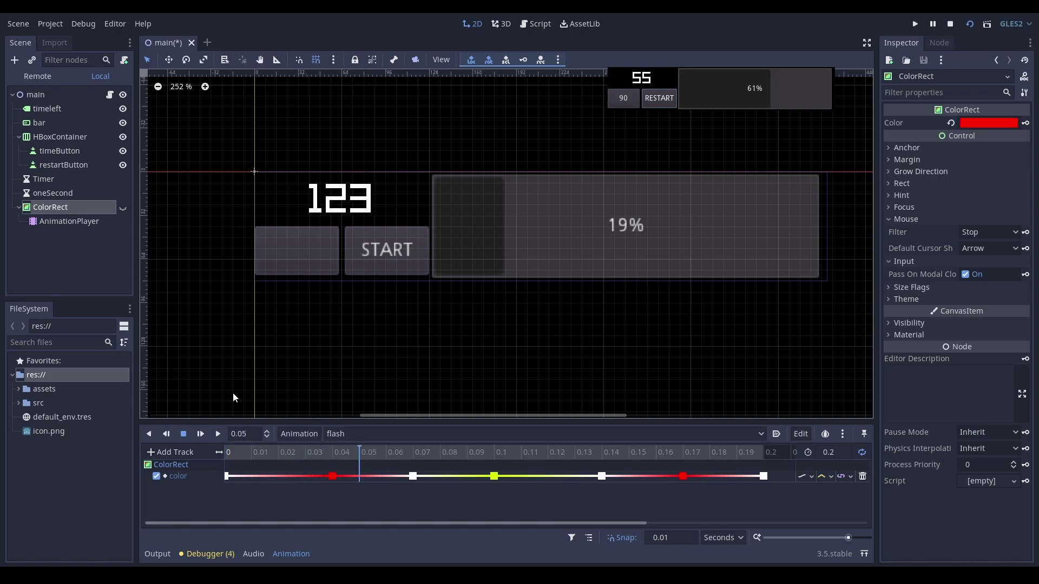
{"action": "left_click", "coordinate": [122, 208]}
{"action": "left_click_drag", "start_coordinate": [293, 457], "coordinate": [495, 462]}
{"action": "left_click", "coordinate": [123, 207]}
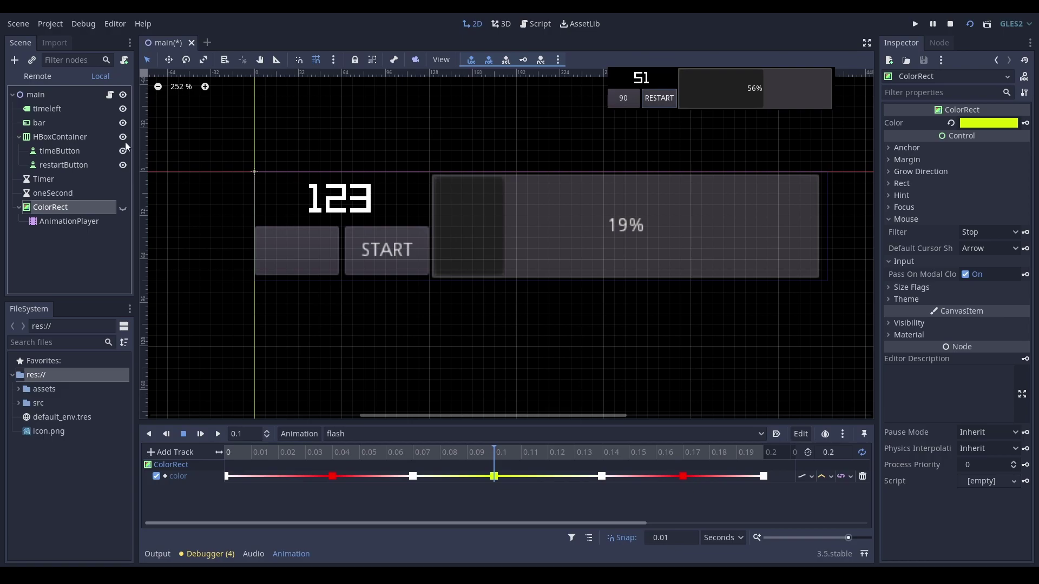
Open the main scene's script and highlight the timeOut code that shows and plays flash
{"action": "left_click", "coordinate": [109, 95]}
{"action": "left_click_drag", "start_coordinate": [514, 373], "coordinate": [316, 190]}
{"action": "scroll", "coordinate": [575, 320], "scroll_direction": "up", "scroll_amount": 4}
{"action": "left_click_drag", "start_coordinate": [574, 320], "coordinate": [340, 290]}
{"action": "left_click", "coordinate": [577, 319]}
Draw a pink arrow down from the top box and start the list with 'timer' and 'UI nodes'
{"action": "left_click", "coordinate": [436, 317]}
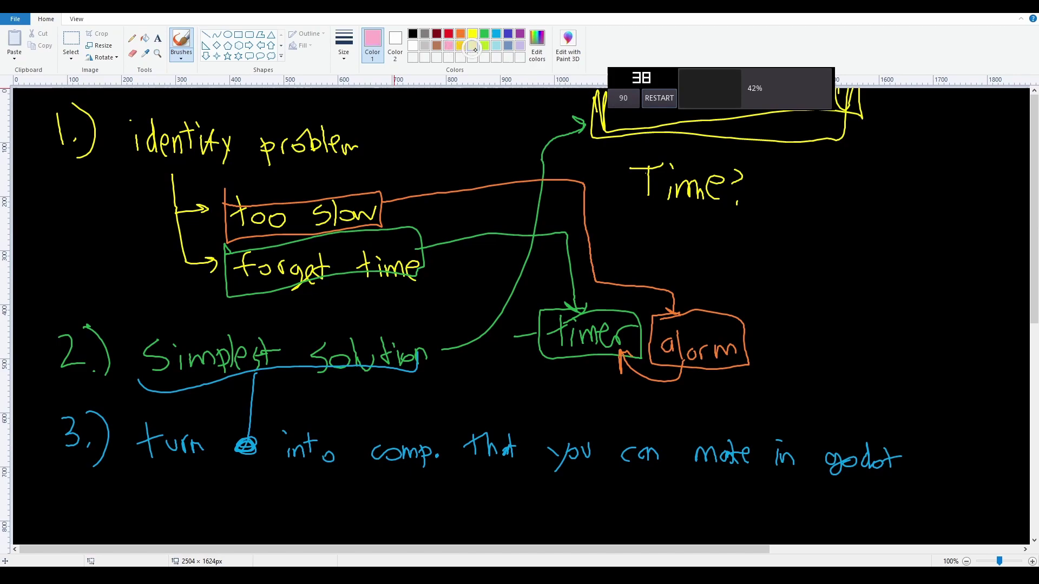
{"action": "left_click_drag", "start_coordinate": [936, 111], "coordinate": [920, 183]}
{"action": "left_click_drag", "start_coordinate": [910, 162], "coordinate": [935, 175]}
{"action": "left_click_drag", "start_coordinate": [818, 228], "coordinate": [830, 228]}
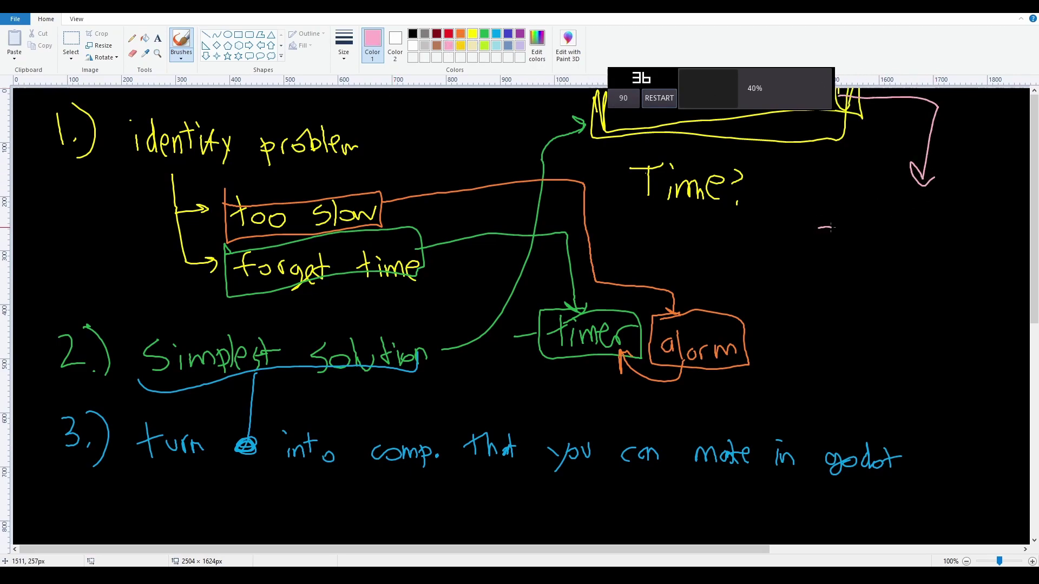
{"action": "left_click_drag", "start_coordinate": [900, 238], "coordinate": [917, 241]}
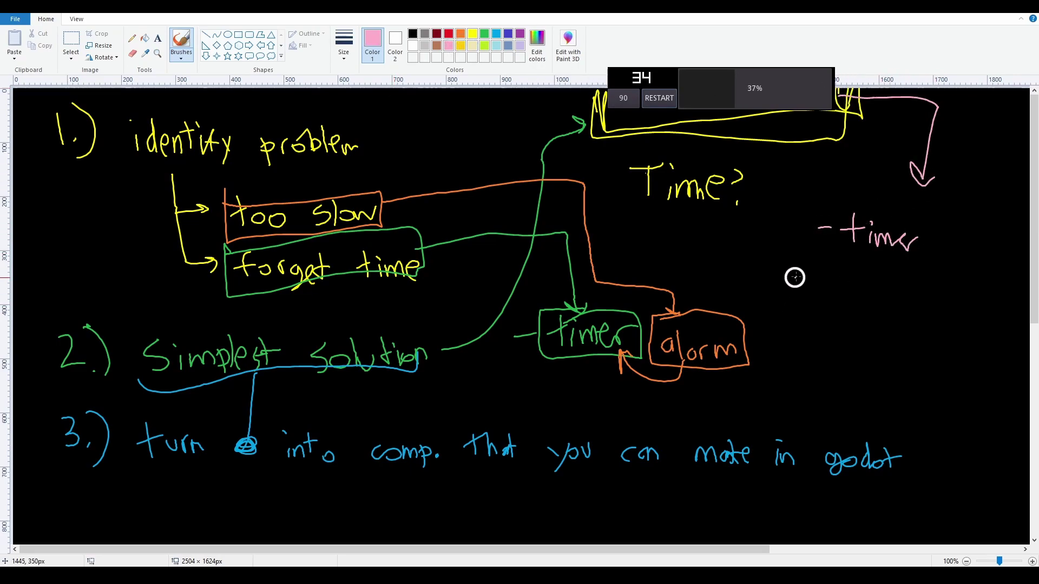
{"action": "left_click_drag", "start_coordinate": [806, 278], "coordinate": [852, 269]}
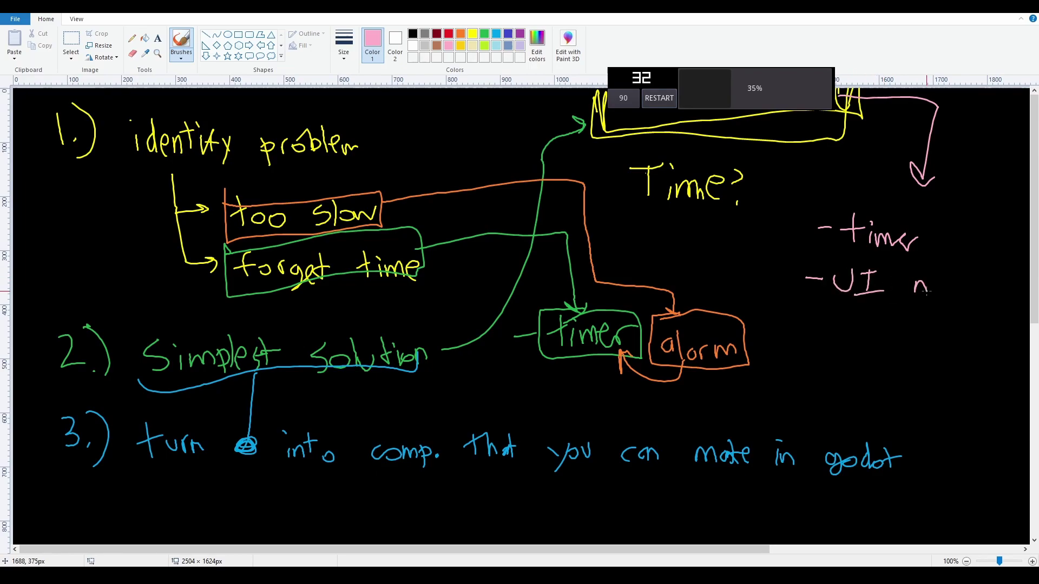
{"action": "left_click_drag", "start_coordinate": [975, 277], "coordinate": [971, 295]}
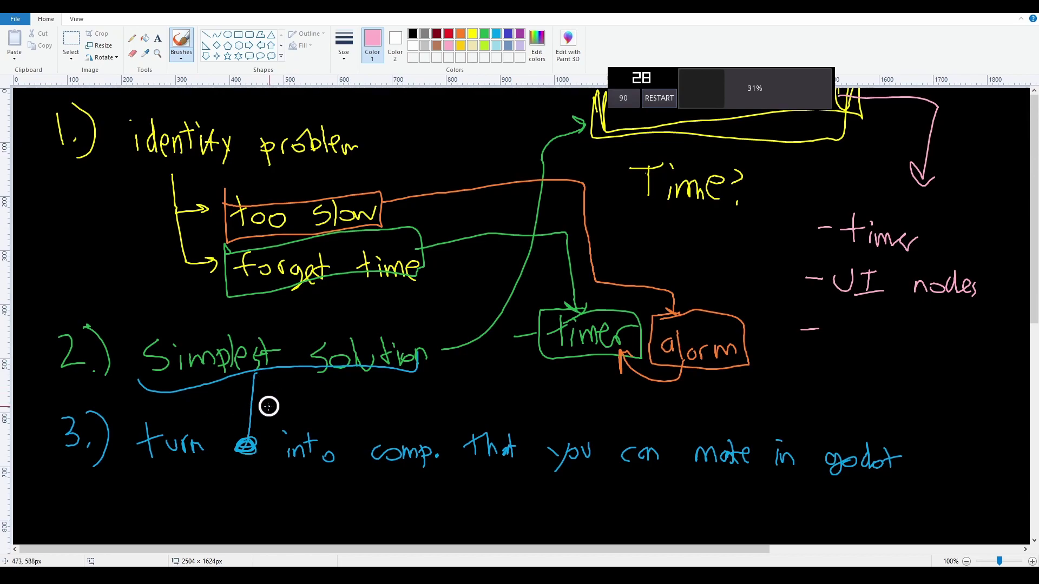
Underline 'you can make in godot', bracket the list, extend to 'timer node', and add an arrowed 'buttons'
{"action": "left_click_drag", "start_coordinate": [528, 480], "coordinate": [869, 480]}
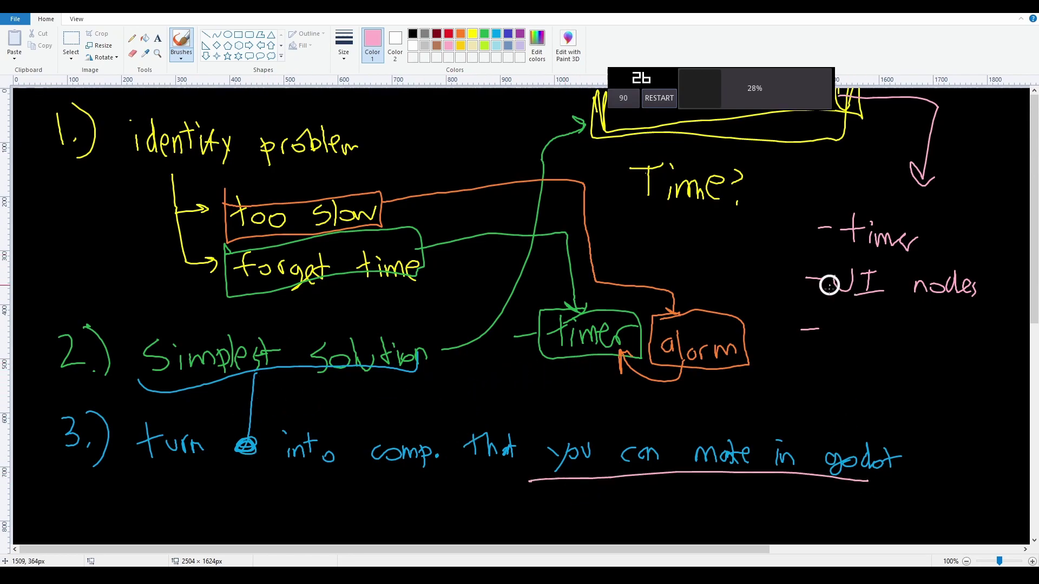
{"action": "mouse_move", "coordinate": [764, 424]}
{"action": "left_mouse_down"}
{"action": "mouse_move", "coordinate": [772, 261]}
{"action": "mouse_move", "coordinate": [777, 239]}
{"action": "mouse_move", "coordinate": [801, 230]}
{"action": "mouse_move", "coordinate": [773, 283]}
{"action": "mouse_move", "coordinate": [805, 281]}
{"action": "left_mouse_up"}
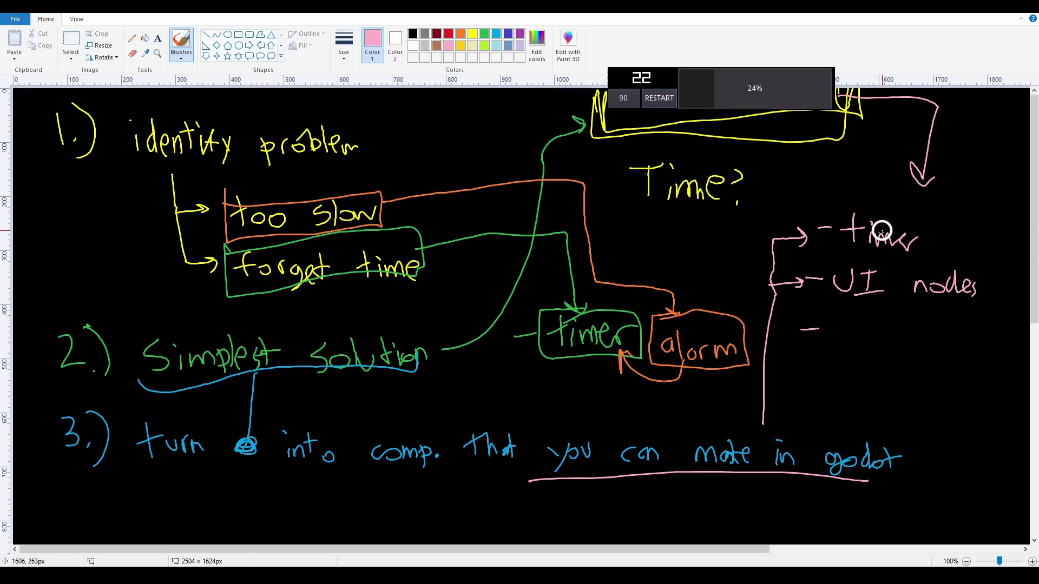
{"action": "left_click_drag", "start_coordinate": [950, 233], "coordinate": [964, 245]}
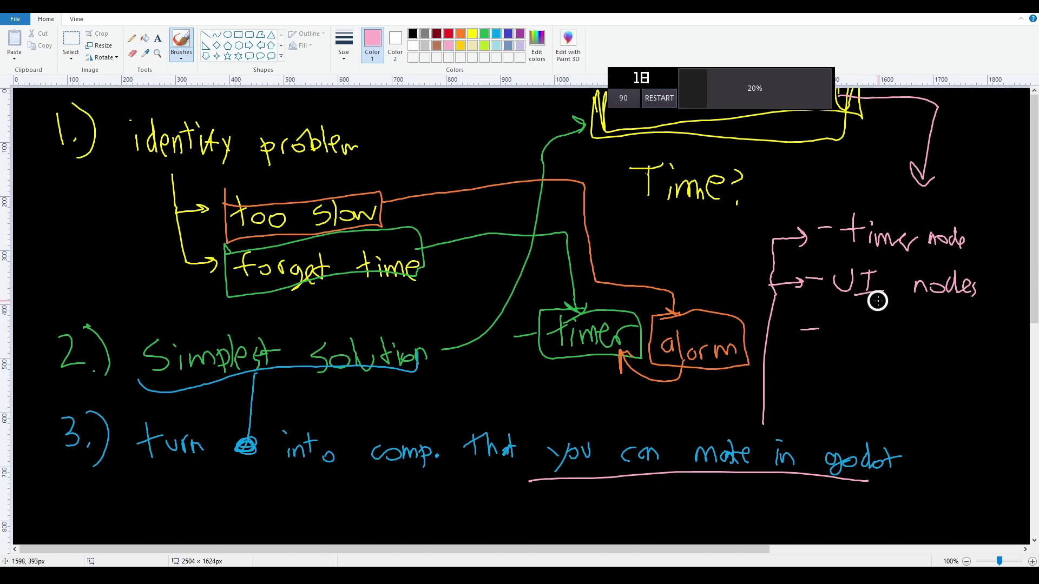
{"action": "left_click_drag", "start_coordinate": [875, 297], "coordinate": [896, 315]}
{"action": "left_click_drag", "start_coordinate": [904, 302], "coordinate": [928, 323]}
{"action": "left_click_drag", "start_coordinate": [934, 314], "coordinate": [946, 322]}
{"action": "left_click_drag", "start_coordinate": [953, 315], "coordinate": [948, 324]}
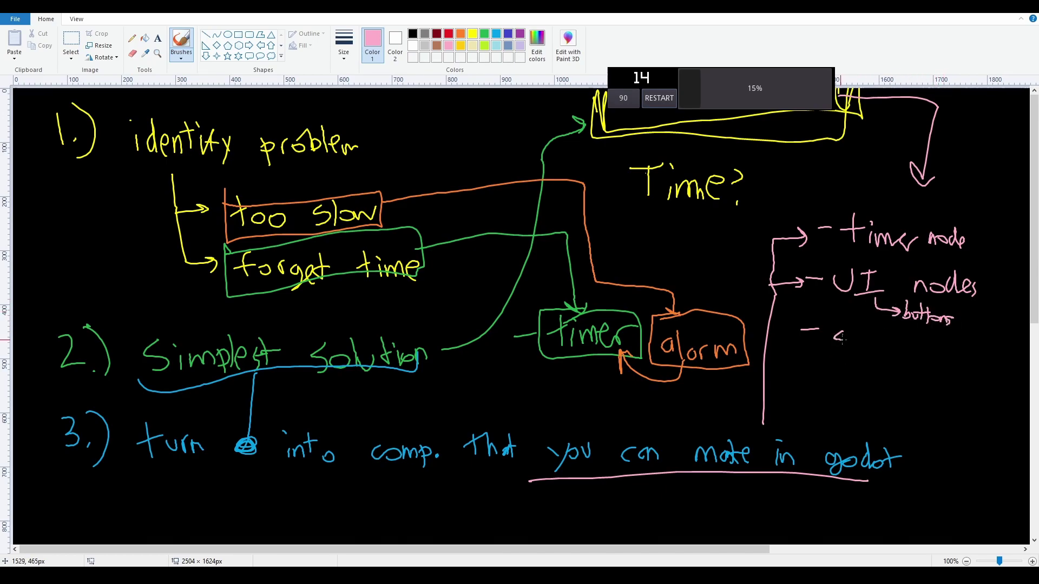
Add 'Signols', 'Visualize' and 'OS', restart the 90-second countdown, and loop the pink list
{"action": "left_click_drag", "start_coordinate": [897, 337], "coordinate": [899, 363]}
{"action": "left_click_drag", "start_coordinate": [907, 347], "coordinate": [902, 362]}
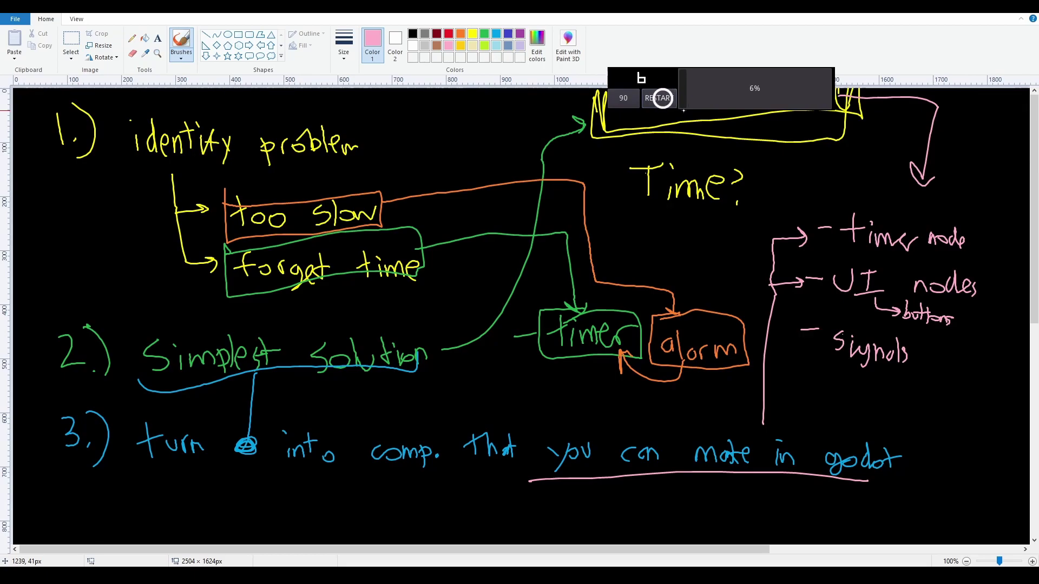
{"action": "left_click", "coordinate": [664, 99]}
{"action": "left_click_drag", "start_coordinate": [797, 378], "coordinate": [813, 379]}
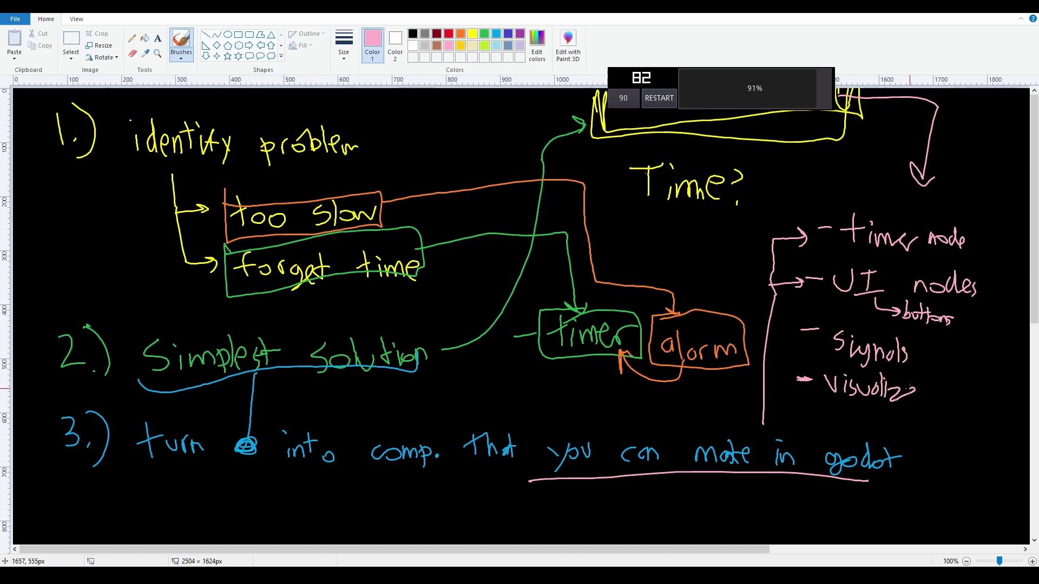
{"action": "left_click_drag", "start_coordinate": [910, 389], "coordinate": [920, 399]}
{"action": "left_click_drag", "start_coordinate": [802, 419], "coordinate": [842, 413]}
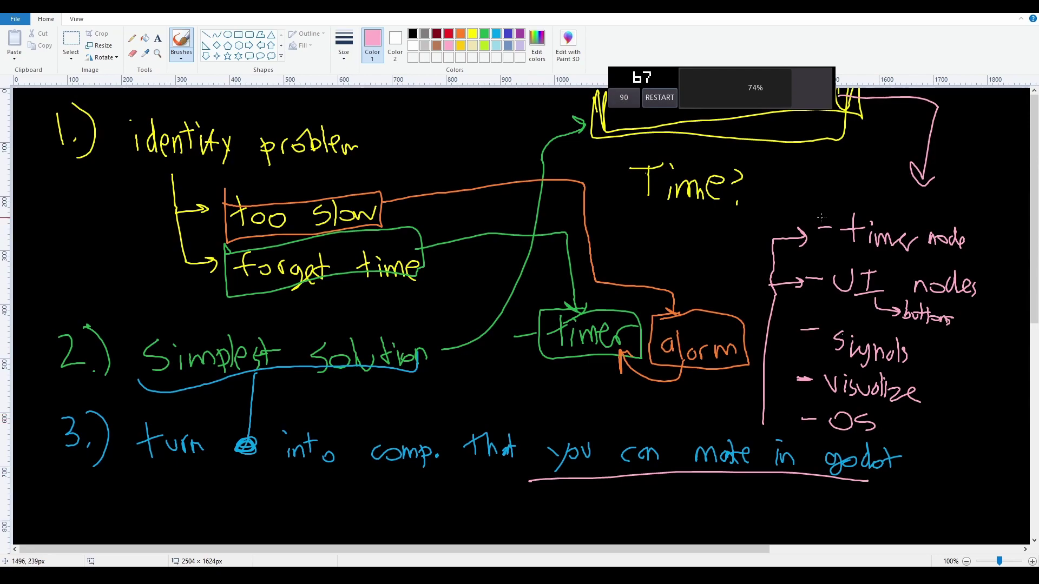
{"action": "mouse_move", "coordinate": [816, 219]}
{"action": "left_mouse_down"}
{"action": "mouse_move", "coordinate": [780, 365]}
{"action": "mouse_move", "coordinate": [810, 420]}
{"action": "mouse_move", "coordinate": [978, 299]}
{"action": "left_mouse_up"}
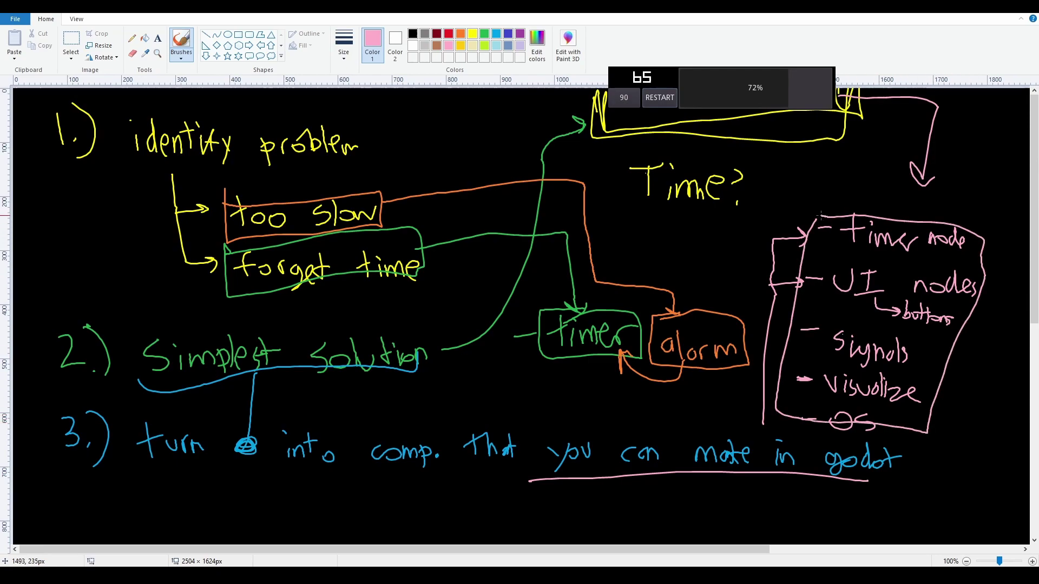
Switch to Godot and step through the setup and connect lines of main.gd
{"action": "key", "text": "alt+Tab"}
{"action": "key", "text": "alt+Tab"}
{"action": "scroll", "coordinate": [542, 259], "scroll_direction": "up", "scroll_amount": 8}
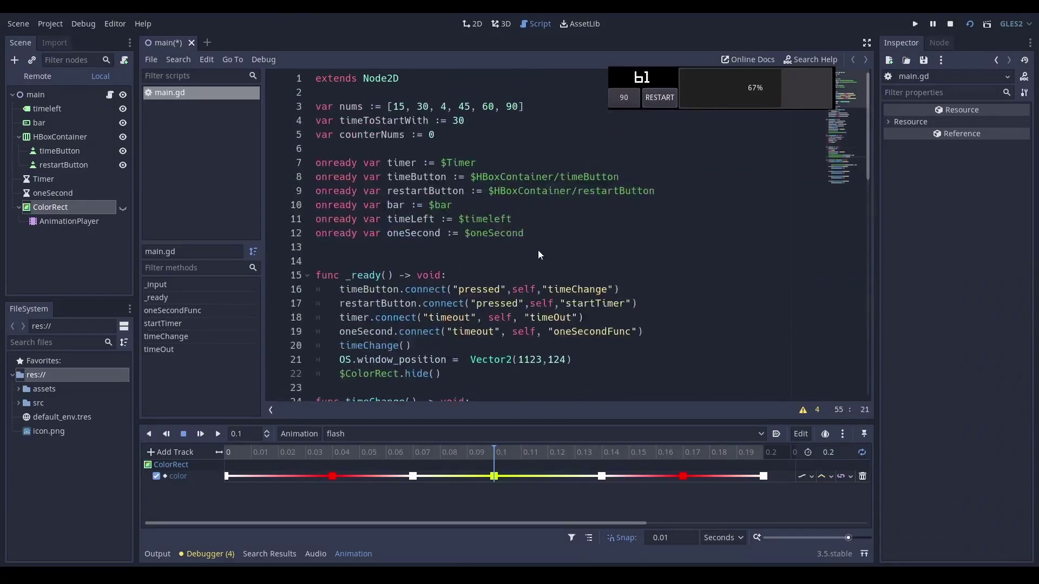
{"action": "left_click", "coordinate": [442, 107]}
{"action": "left_click", "coordinate": [465, 149]}
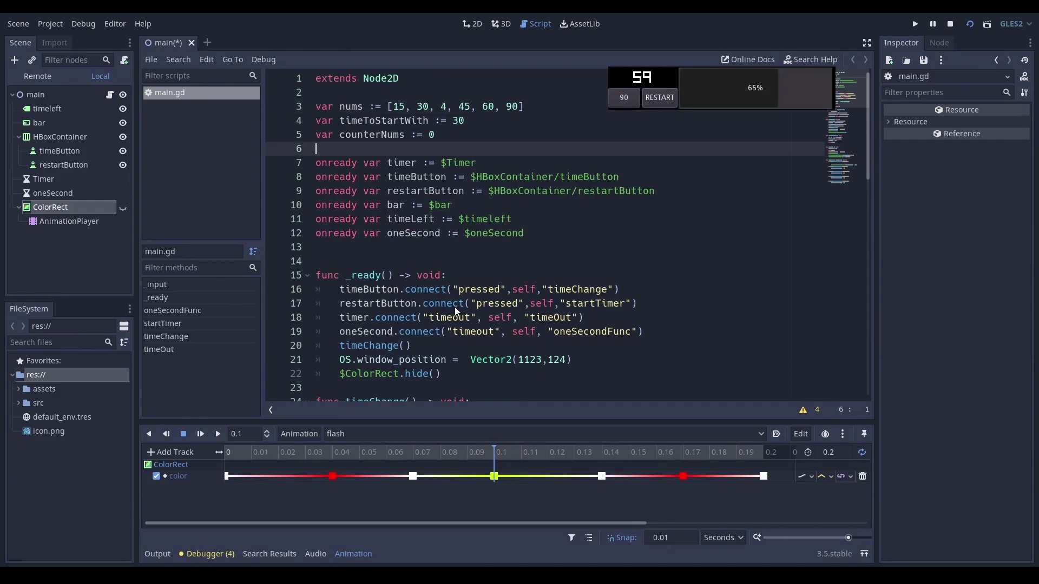
{"action": "left_click", "coordinate": [455, 304]}
{"action": "left_click", "coordinate": [452, 263]}
{"action": "left_click", "coordinate": [434, 359]}
{"action": "left_click", "coordinate": [436, 373]}
{"action": "left_click", "coordinate": [476, 317]}
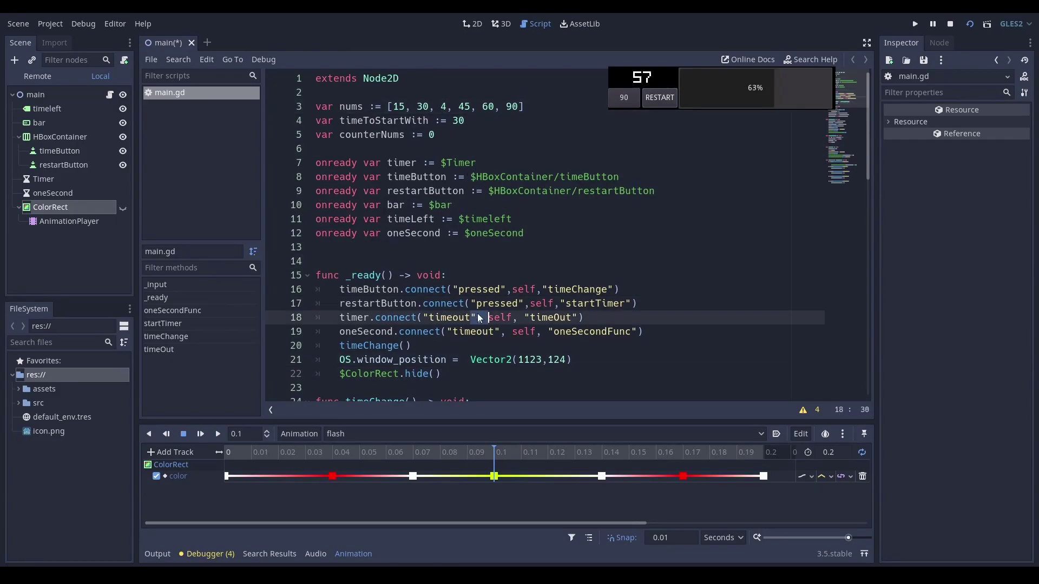
{"action": "left_click", "coordinate": [456, 289]}
{"action": "scroll", "coordinate": [450, 368], "scroll_direction": "down", "scroll_amount": 2}
{"action": "left_click", "coordinate": [447, 333]}
{"action": "left_click", "coordinate": [447, 319]}
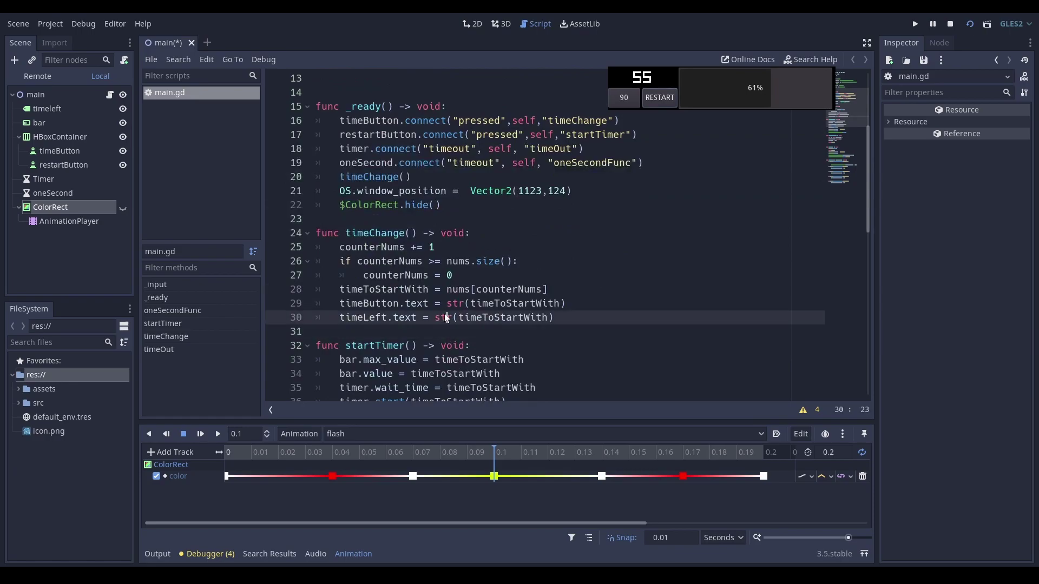
Inspect the timeChange function and line 46 print call, then clear the debug Output panel
{"action": "left_click_drag", "start_coordinate": [456, 304], "coordinate": [505, 228]}
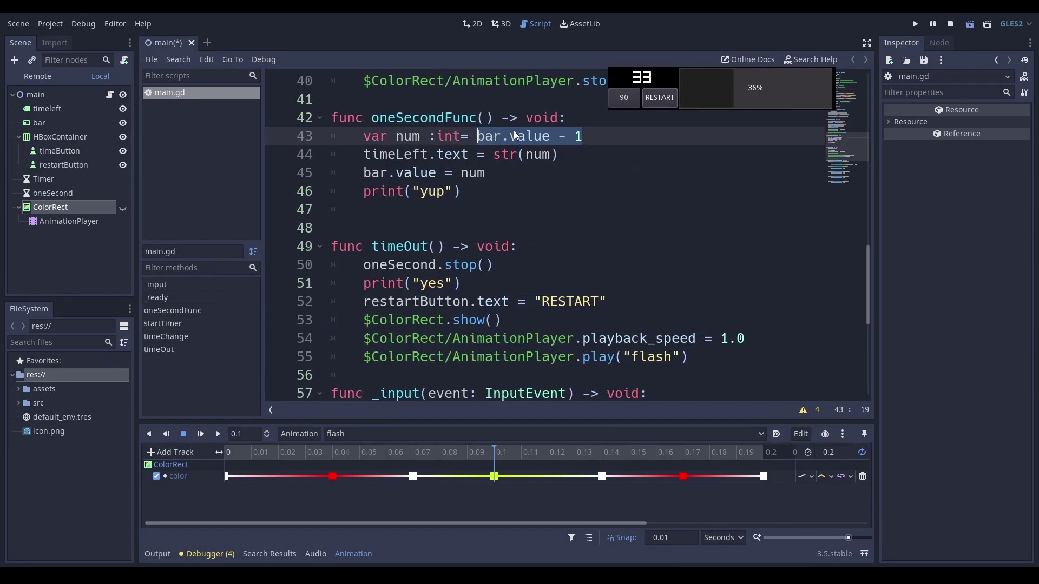
{"action": "left_click", "coordinate": [543, 154]}
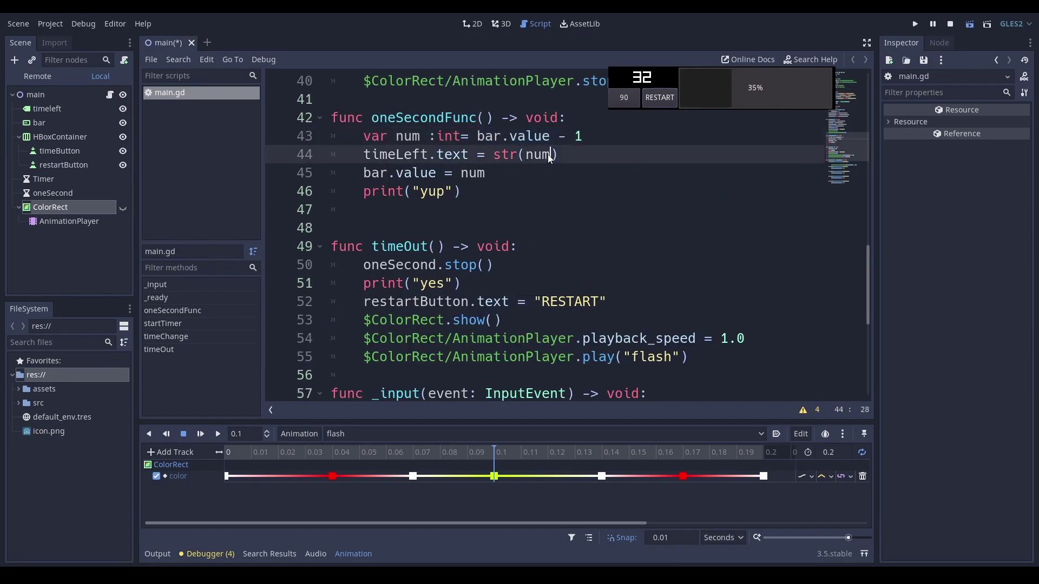
{"action": "left_click", "coordinate": [493, 175]}
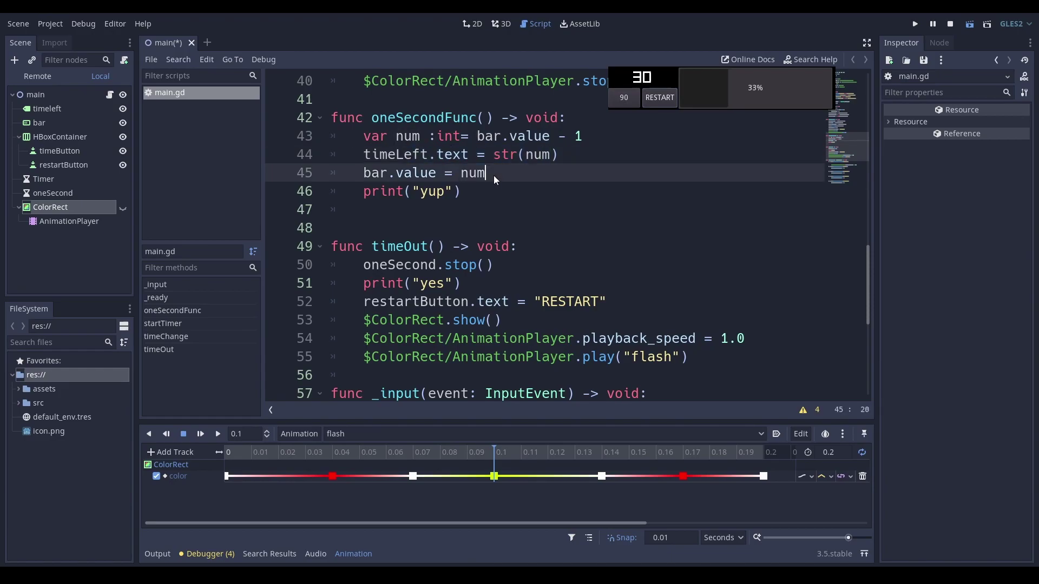
{"action": "left_click", "coordinate": [574, 187]}
{"action": "key", "text": "Left"}
{"action": "left_click_drag", "start_coordinate": [565, 187], "coordinate": [379, 192]}
{"action": "left_click", "coordinate": [157, 554]}
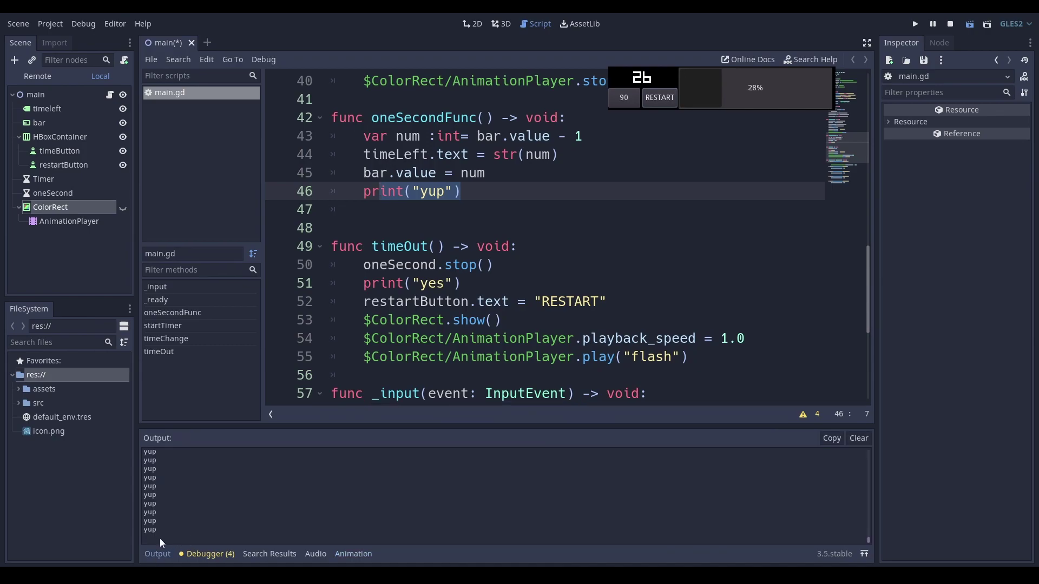
{"action": "left_click", "coordinate": [858, 439]}
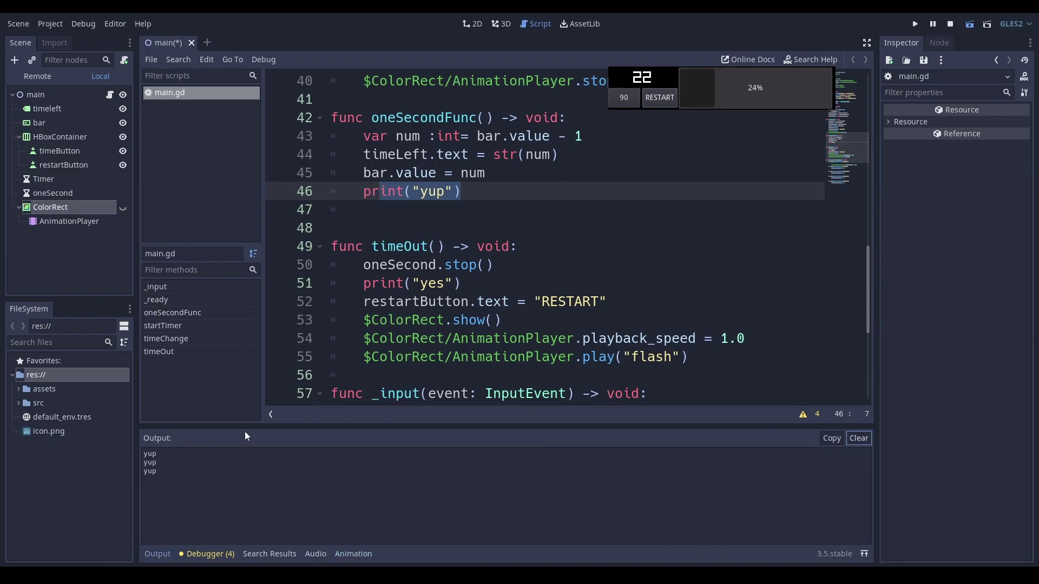
Undo the accidental line break on the ColorRect line 53 and return to Paint
{"action": "left_click", "coordinate": [568, 233]}
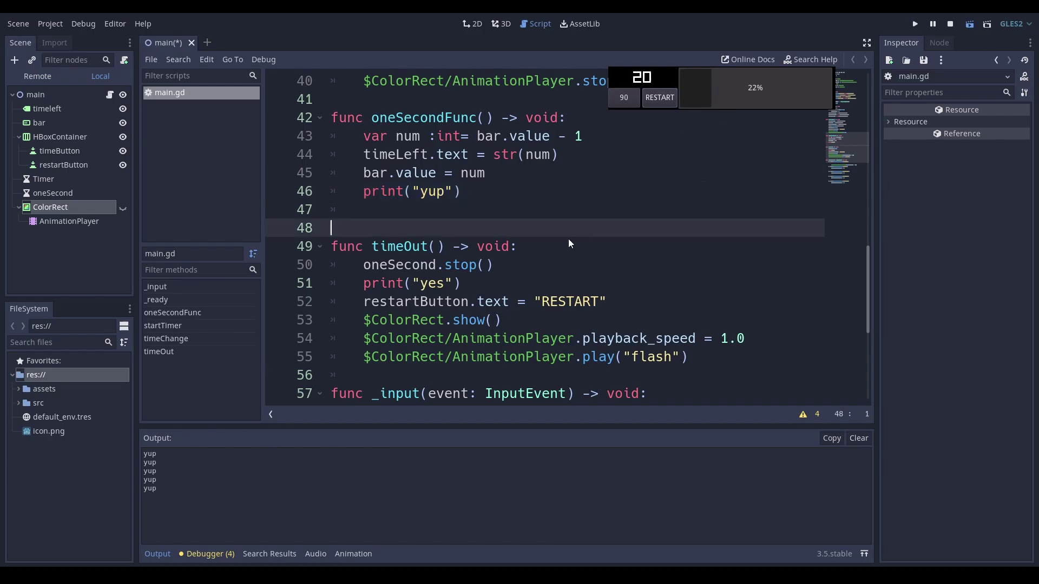
{"action": "scroll", "coordinate": [568, 239], "scroll_direction": "down", "scroll_amount": 2}
{"action": "left_click", "coordinate": [431, 136]}
{"action": "double_click", "coordinate": [410, 210]}
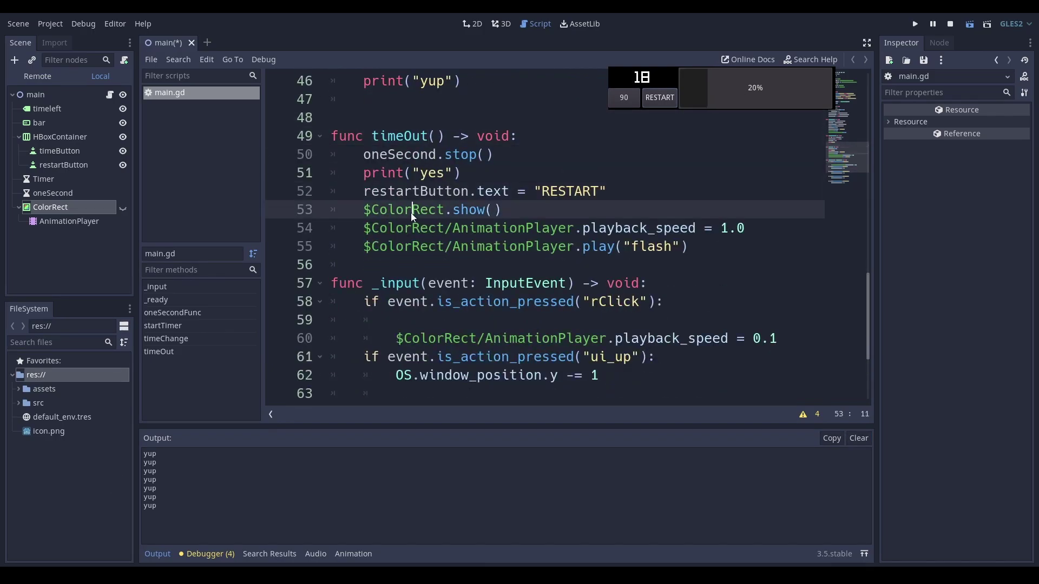
{"action": "key", "text": "Return"}
{"action": "key", "text": "ctrl+z"}
{"action": "key", "text": "ctrl+z"}
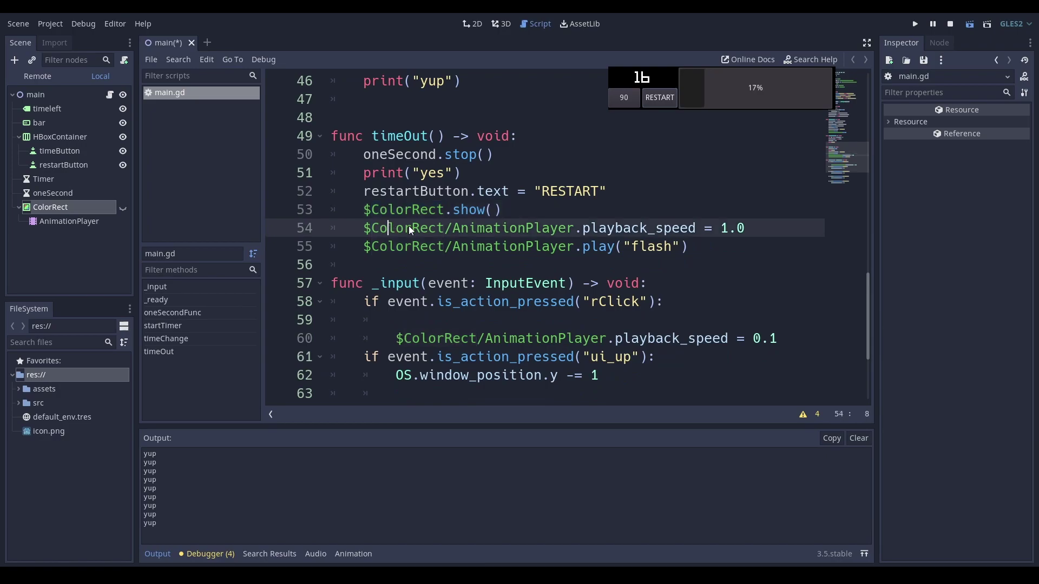
{"action": "left_click", "coordinate": [583, 244]}
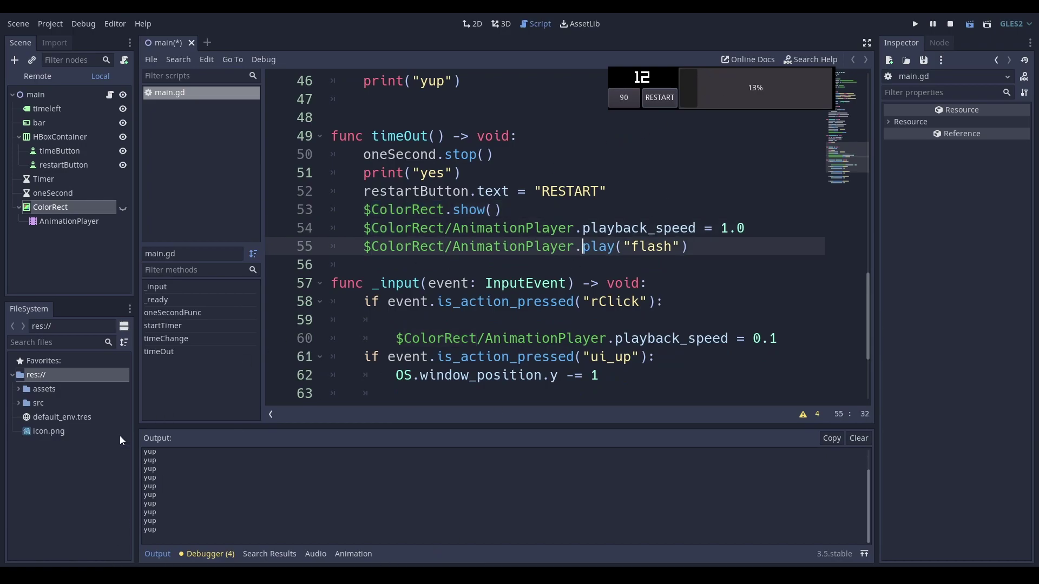
{"action": "key", "text": "alt+Tab"}
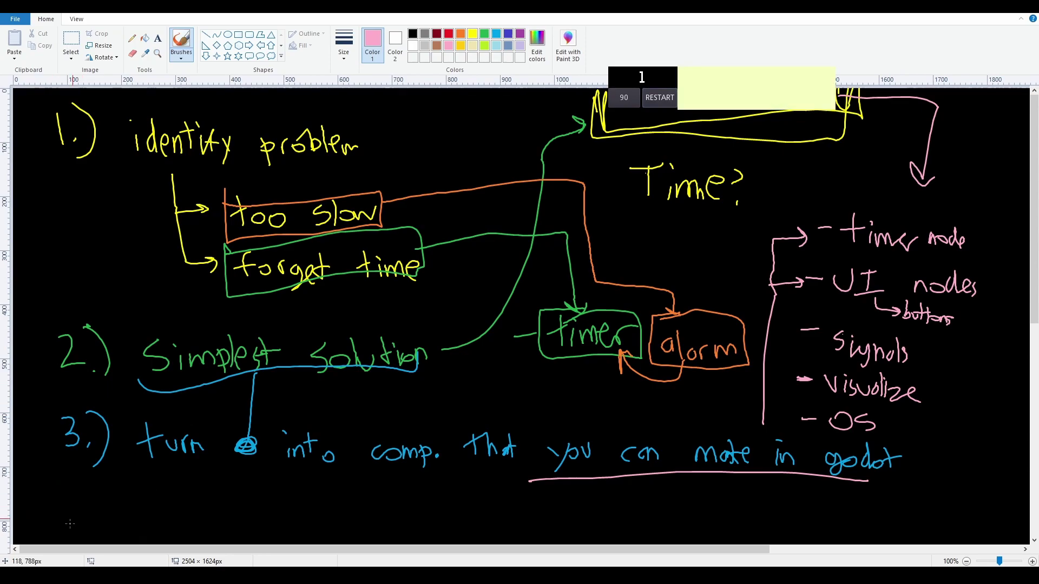
{"action": "mouse_move", "coordinate": [77, 471]}
{"action": "left_mouse_down"}
{"action": "mouse_move", "coordinate": [77, 515]}
{"action": "mouse_move", "coordinate": [655, 144]}
{"action": "left_mouse_up"}
{"action": "key", "text": "ctrl+z"}
{"action": "mouse_move", "coordinate": [591, 154]}
{"action": "left_mouse_down"}
{"action": "mouse_move", "coordinate": [613, 203]}
{"action": "mouse_move", "coordinate": [578, 234]}
{"action": "left_mouse_up"}
{"action": "key", "text": "ctrl+z"}
{"action": "key", "text": "ctrl+z"}
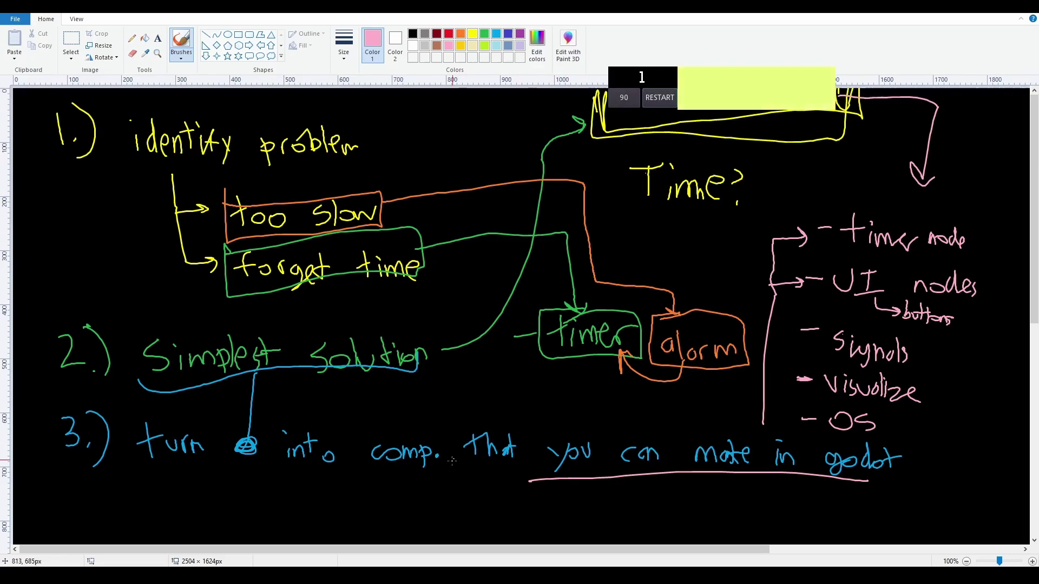
{"action": "mouse_move", "coordinate": [465, 576]}
{"action": "left_click", "coordinate": [444, 541]}
{"action": "left_click", "coordinate": [487, 248]}
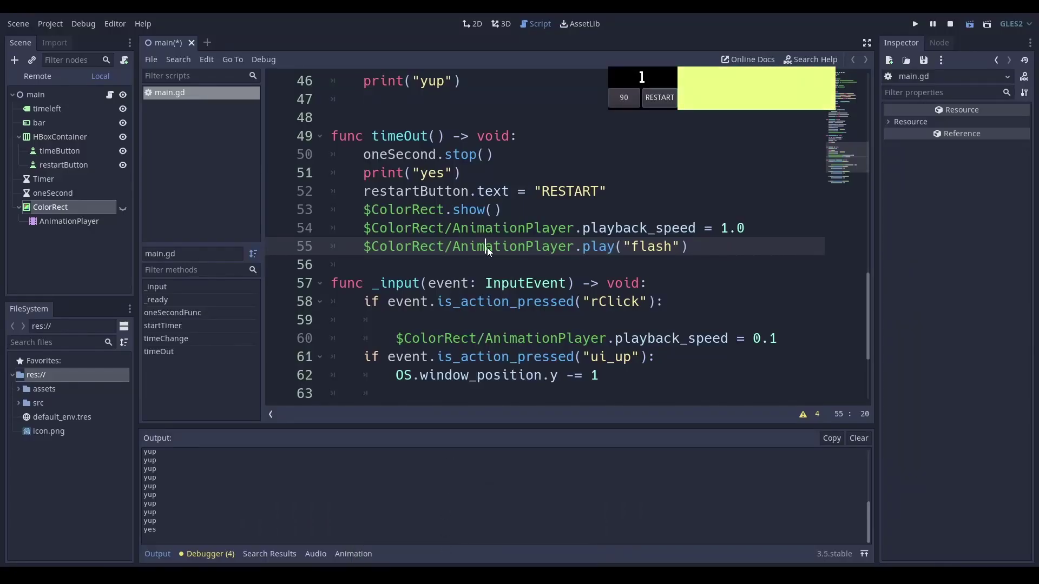
{"action": "scroll", "coordinate": [560, 206], "scroll_direction": "up", "scroll_amount": 3}
{"action": "scroll", "coordinate": [483, 212], "scroll_direction": "up", "scroll_amount": 11}
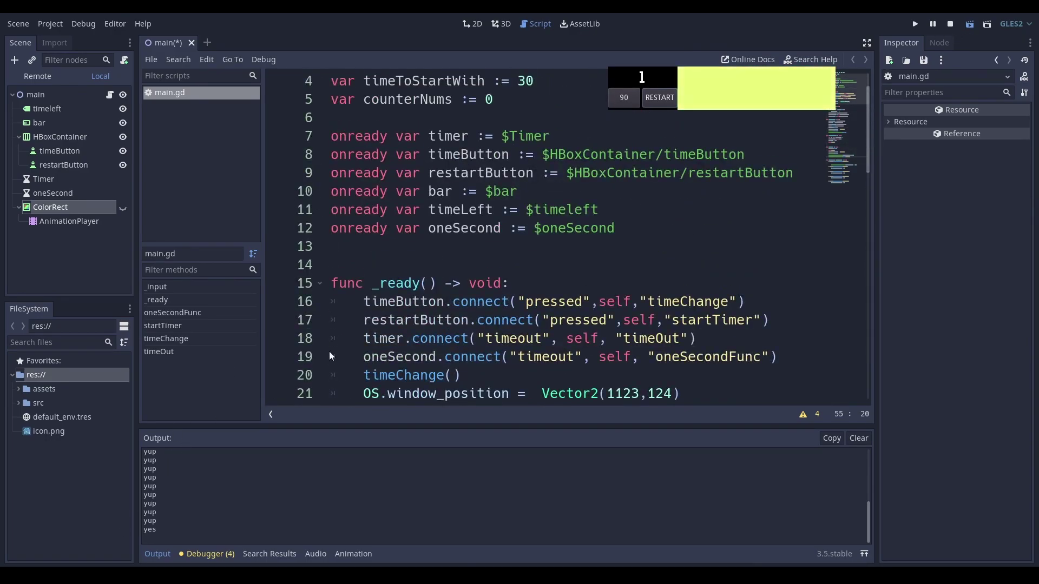
{"action": "scroll", "coordinate": [473, 256], "scroll_direction": "down", "scroll_amount": 16}
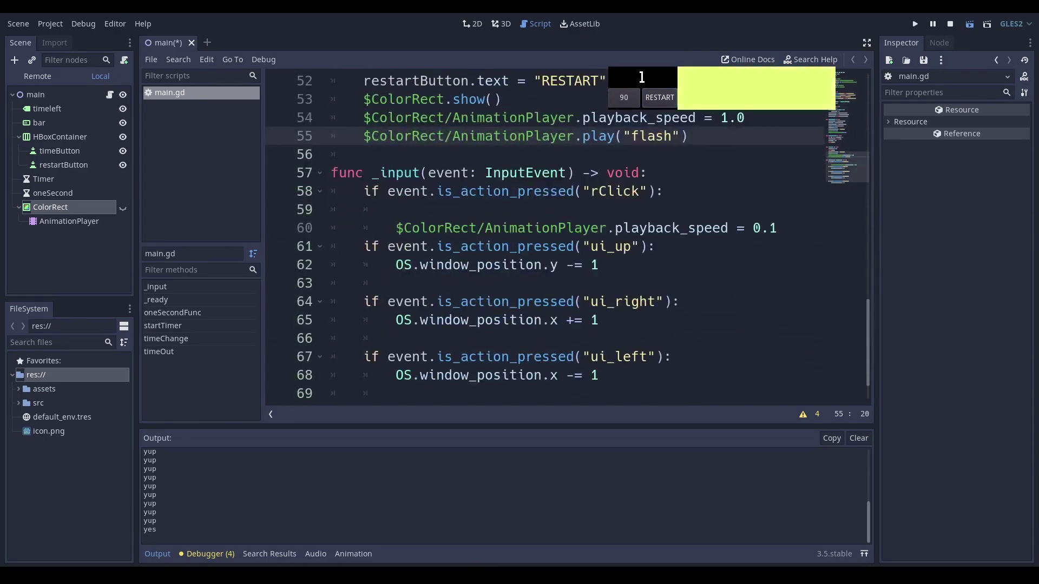
{"action": "key", "text": "alt+Tab"}
Try pink loops around the step 1 problem boxes and under Simplest solution, undoing each
{"action": "mouse_move", "coordinate": [199, 302]}
{"action": "left_mouse_down"}
{"action": "mouse_move", "coordinate": [351, 291]}
{"action": "mouse_move", "coordinate": [401, 158]}
{"action": "left_mouse_up"}
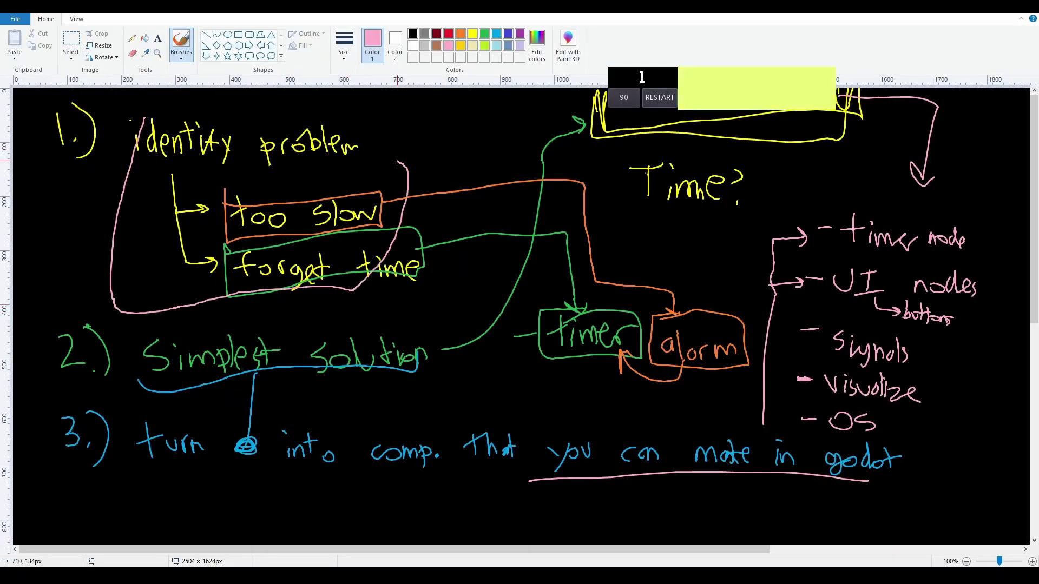
{"action": "key", "text": "ctrl+z"}
{"action": "left_click_drag", "start_coordinate": [225, 191], "coordinate": [212, 319]}
{"action": "left_click_drag", "start_coordinate": [456, 298], "coordinate": [401, 187]}
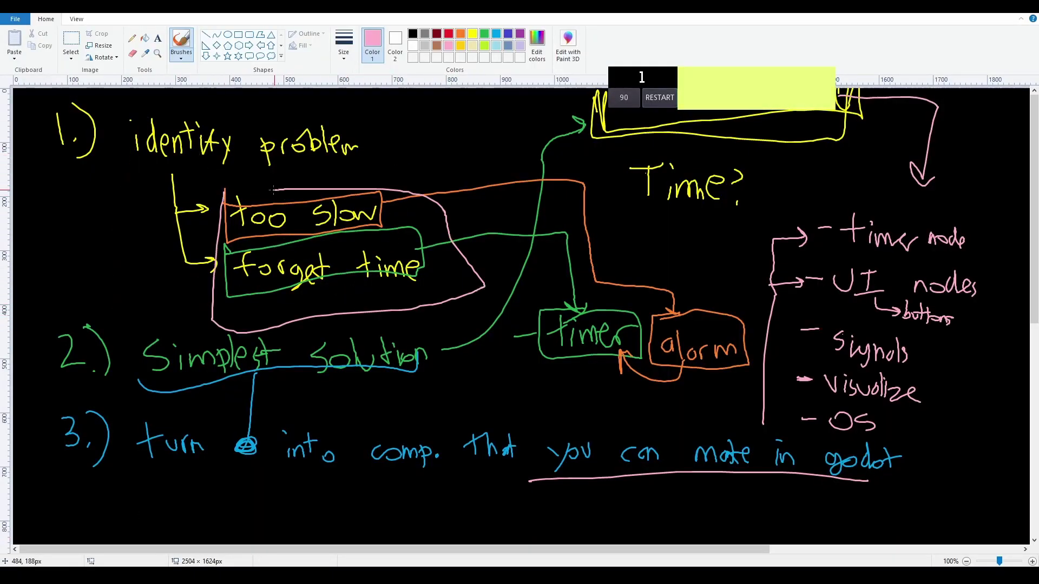
{"action": "key", "text": "ctrl+z"}
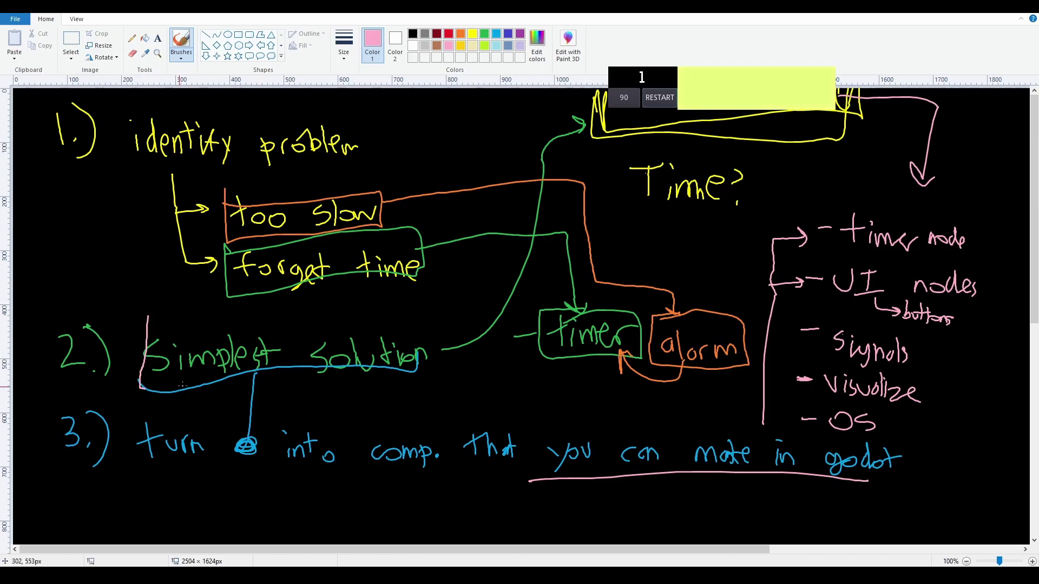
{"action": "left_click_drag", "start_coordinate": [183, 385], "coordinate": [437, 374]}
{"action": "key", "text": "ctrl+z"}
{"action": "mouse_move", "coordinate": [224, 186]}
{"action": "left_mouse_down"}
{"action": "mouse_move", "coordinate": [381, 240]}
{"action": "mouse_move", "coordinate": [274, 179]}
{"action": "left_mouse_up"}
{"action": "key", "text": "ctrl+z"}
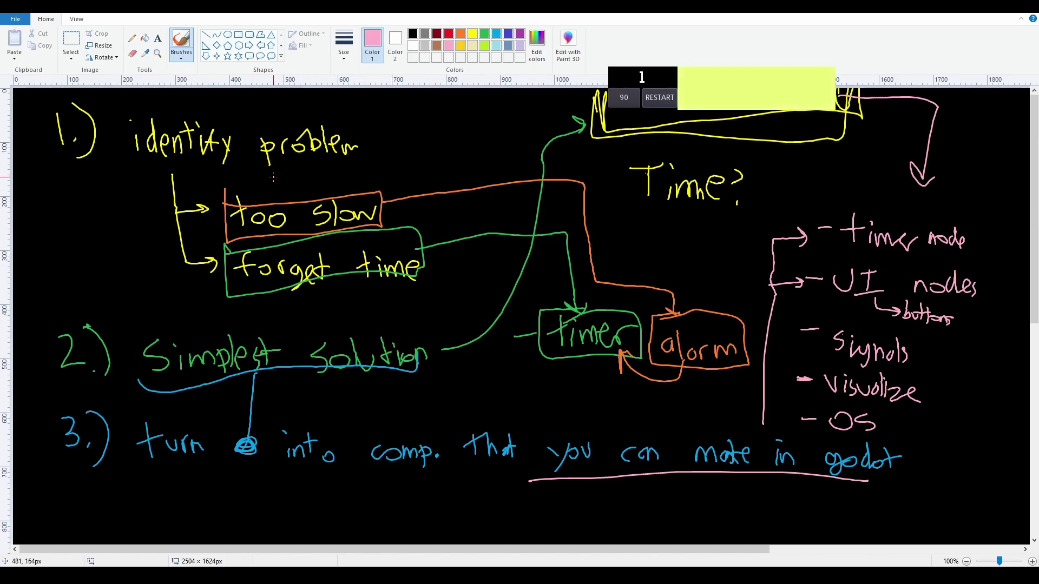
{"action": "mouse_move", "coordinate": [221, 209]}
{"action": "left_mouse_down"}
{"action": "mouse_move", "coordinate": [452, 217]}
{"action": "mouse_move", "coordinate": [319, 200]}
{"action": "left_mouse_up"}
{"action": "key", "text": "ctrl+z"}
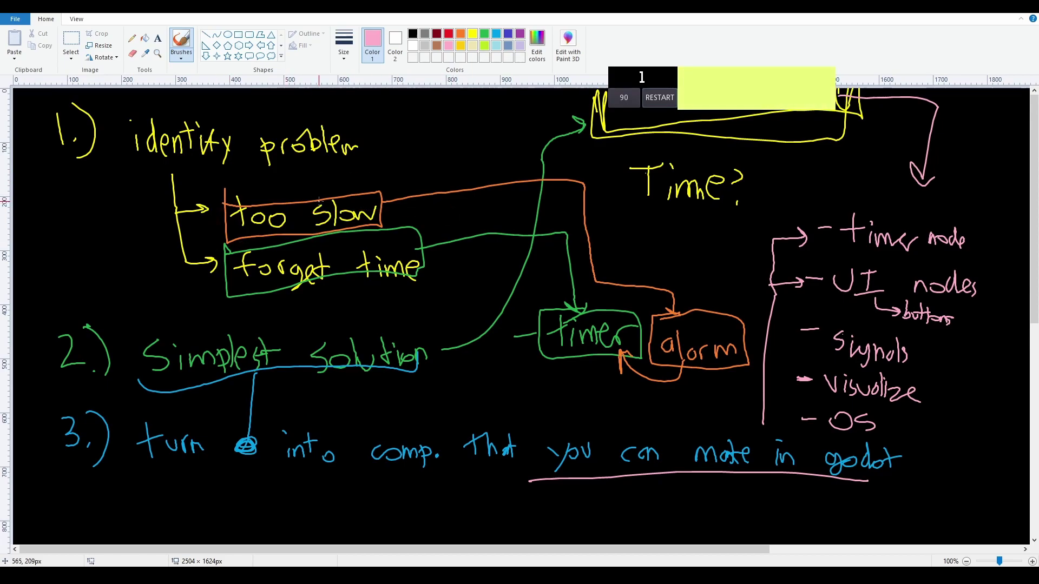
{"action": "mouse_move", "coordinate": [224, 198]}
{"action": "left_mouse_down"}
{"action": "mouse_move", "coordinate": [290, 248]}
{"action": "mouse_move", "coordinate": [373, 238]}
{"action": "left_mouse_up"}
{"action": "key", "text": "ctrl+z"}
Discard a trial timer-and-alarm loop and arrow, then loop item 3 and '2.) Simplest solution'
{"action": "mouse_move", "coordinate": [535, 302]}
{"action": "left_mouse_down"}
{"action": "mouse_move", "coordinate": [541, 376]}
{"action": "mouse_move", "coordinate": [763, 314]}
{"action": "left_mouse_up"}
{"action": "key", "text": "ctrl+z"}
{"action": "mouse_move", "coordinate": [548, 360]}
{"action": "left_mouse_down"}
{"action": "mouse_move", "coordinate": [523, 434]}
{"action": "mouse_move", "coordinate": [522, 412]}
{"action": "mouse_move", "coordinate": [561, 415]}
{"action": "left_mouse_up"}
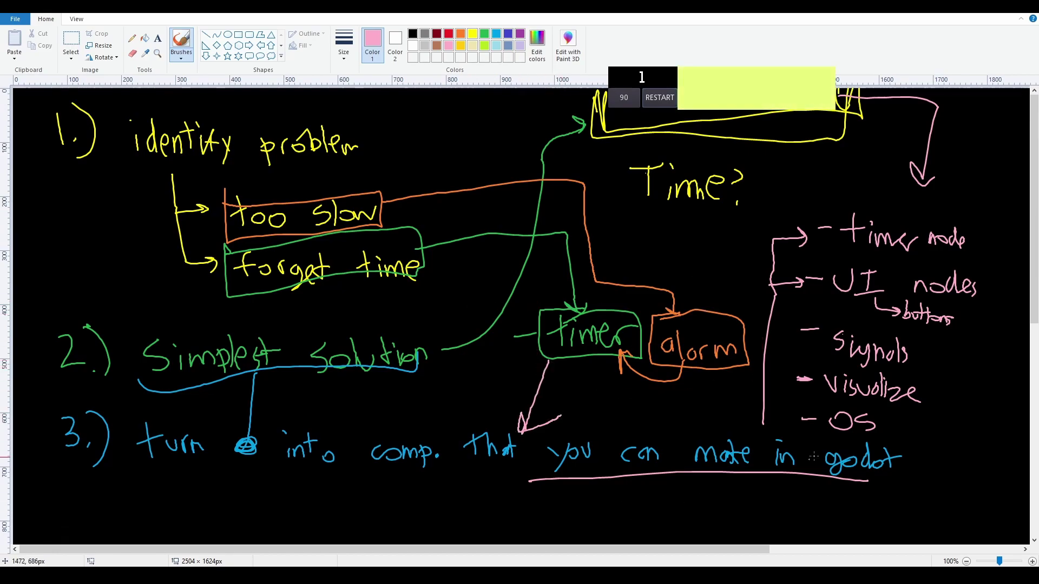
{"action": "key", "text": "ctrl+z"}
{"action": "key", "text": "ctrl+z"}
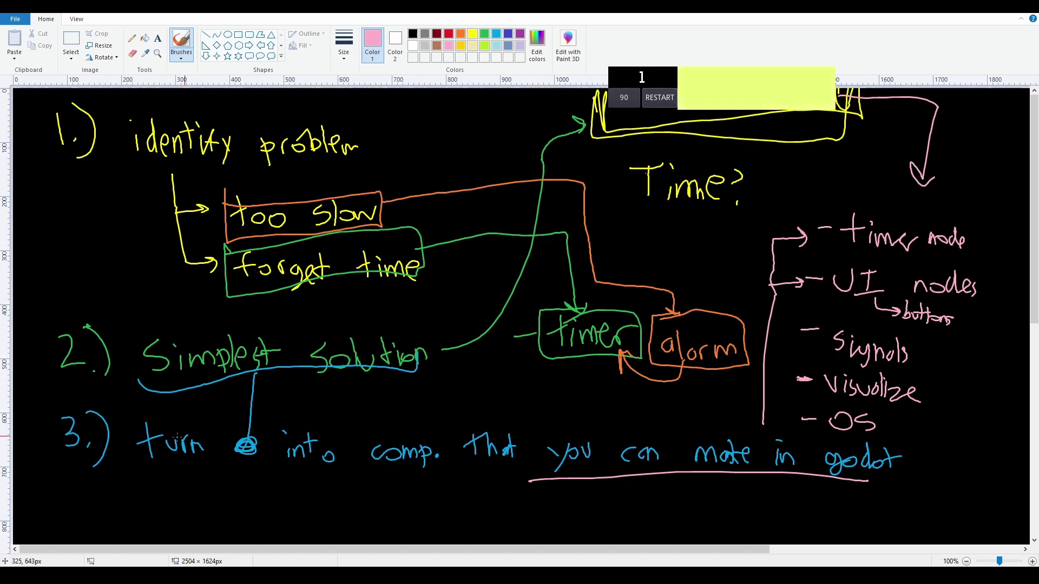
{"action": "mouse_move", "coordinate": [972, 529]}
{"action": "left_mouse_down"}
{"action": "mouse_move", "coordinate": [1025, 511]}
{"action": "mouse_move", "coordinate": [530, 432]}
{"action": "mouse_move", "coordinate": [19, 397]}
{"action": "left_mouse_up"}
{"action": "mouse_move", "coordinate": [126, 318]}
{"action": "left_mouse_down"}
{"action": "mouse_move", "coordinate": [439, 378]}
{"action": "mouse_move", "coordinate": [321, 337]}
{"action": "mouse_move", "coordinate": [105, 331]}
{"action": "left_mouse_up"}
Undo the pink loops, restart the timer, and step its countdown through 15 to 30 seconds
{"action": "key", "text": "ctrl+z"}
{"action": "key", "text": "ctrl+z"}
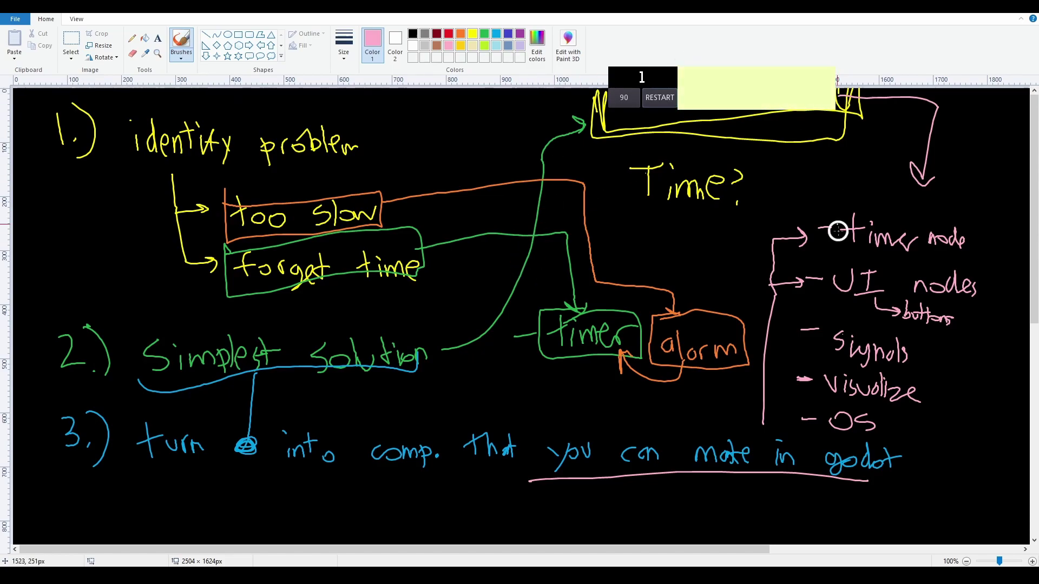
{"action": "left_click", "coordinate": [773, 110]}
{"action": "left_click", "coordinate": [643, 99]}
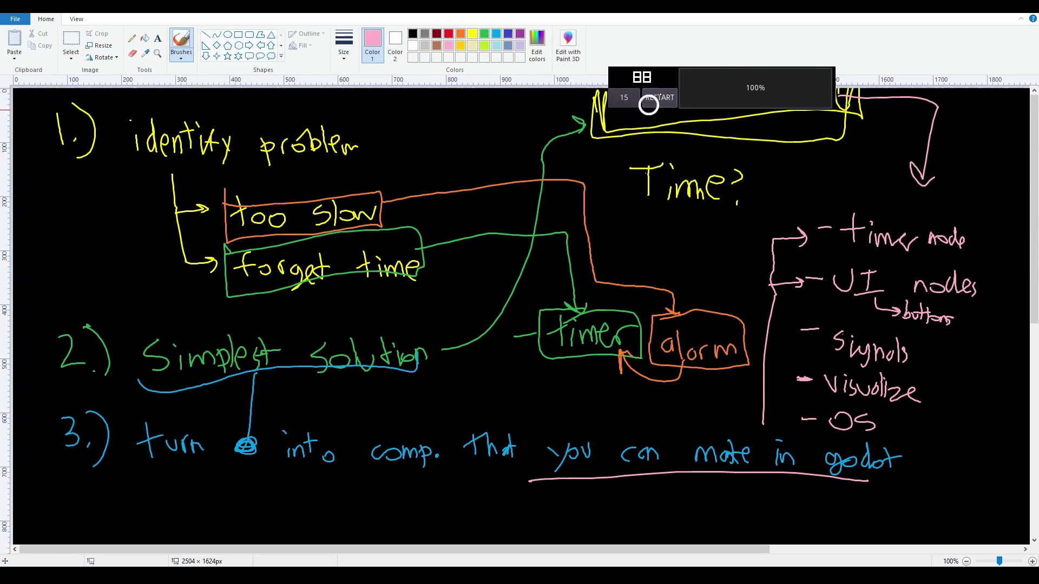
{"action": "left_click", "coordinate": [652, 102]}
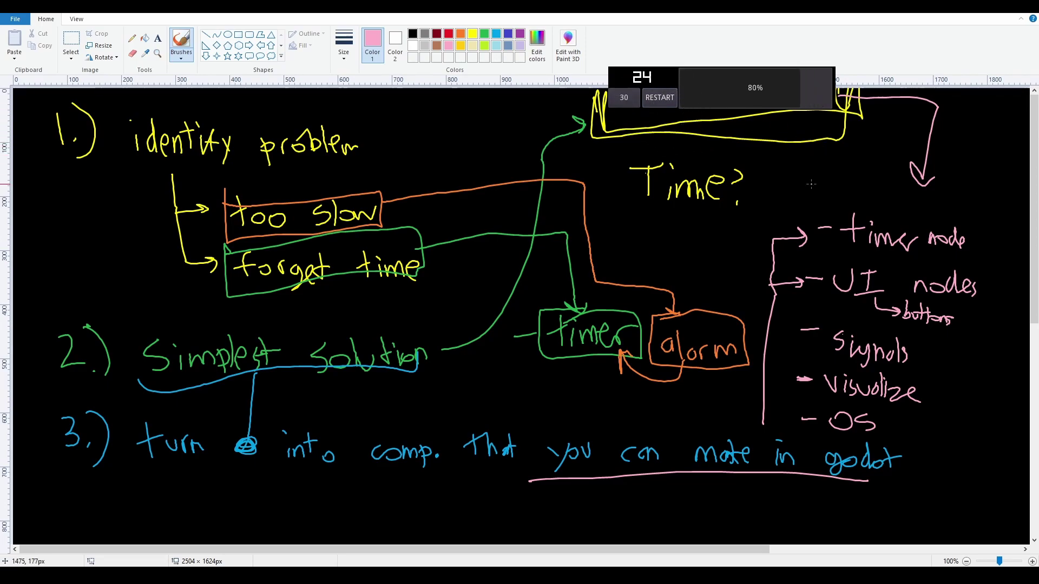
Handwrite a pink '3x' to the right of 'Time?' and loop a circle around it
{"action": "mouse_move", "coordinate": [811, 171]}
{"action": "left_mouse_down"}
{"action": "mouse_move", "coordinate": [870, 194]}
{"action": "mouse_move", "coordinate": [828, 153]}
{"action": "left_mouse_up"}
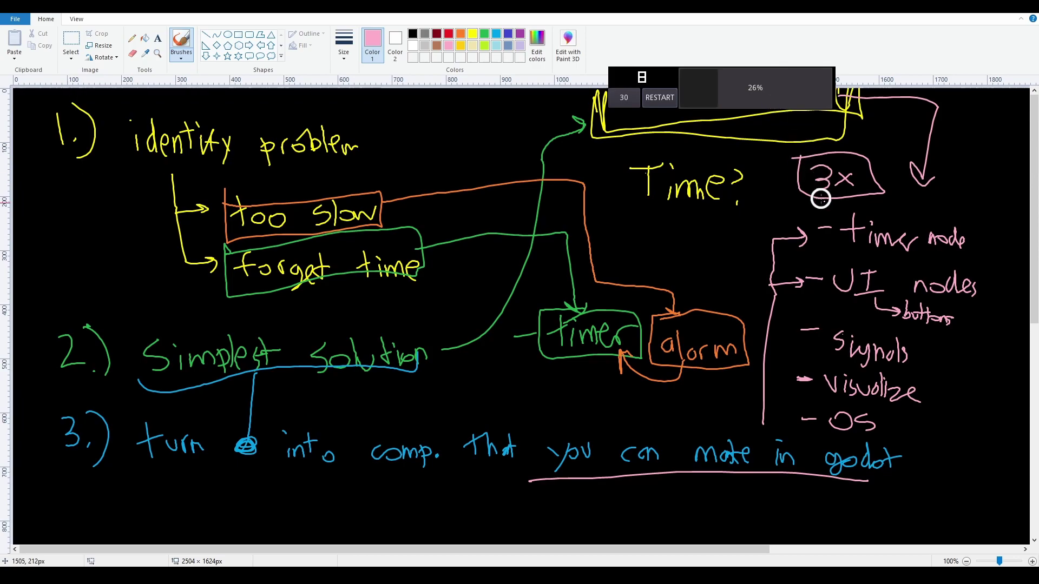
{"action": "mouse_move", "coordinate": [821, 199]}
{"action": "left_mouse_down"}
{"action": "mouse_move", "coordinate": [809, 152]}
{"action": "mouse_move", "coordinate": [836, 152]}
{"action": "left_mouse_up"}
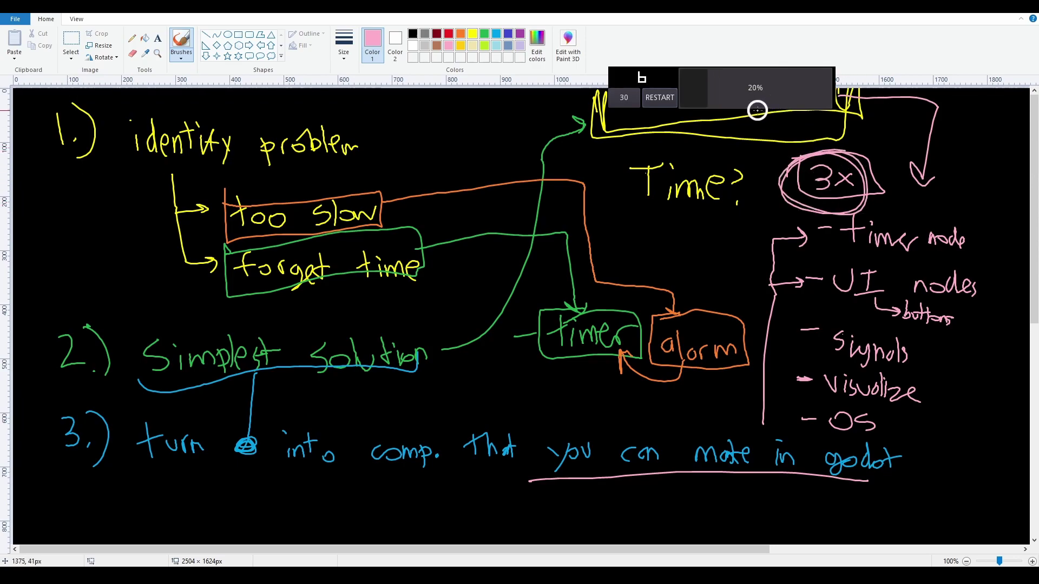